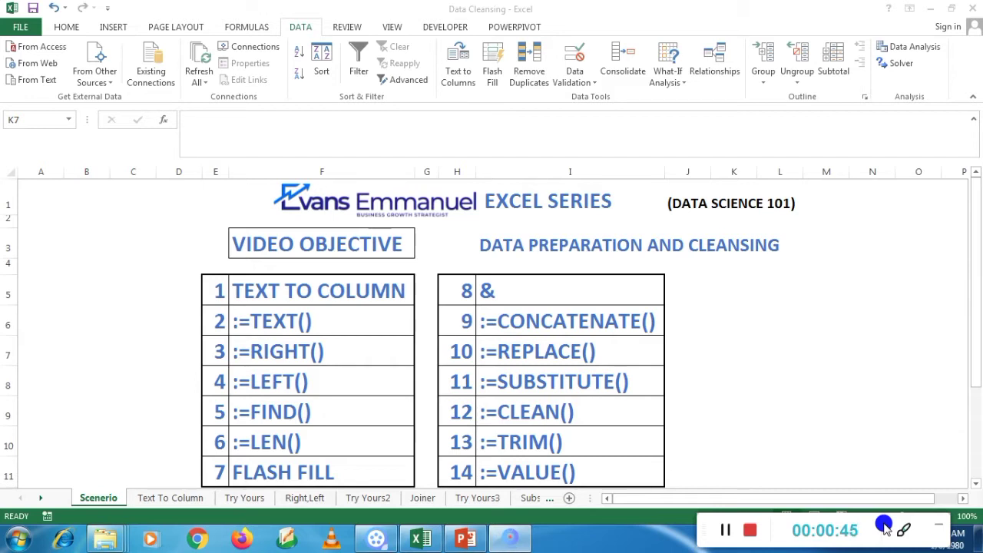
left_click(429, 499)
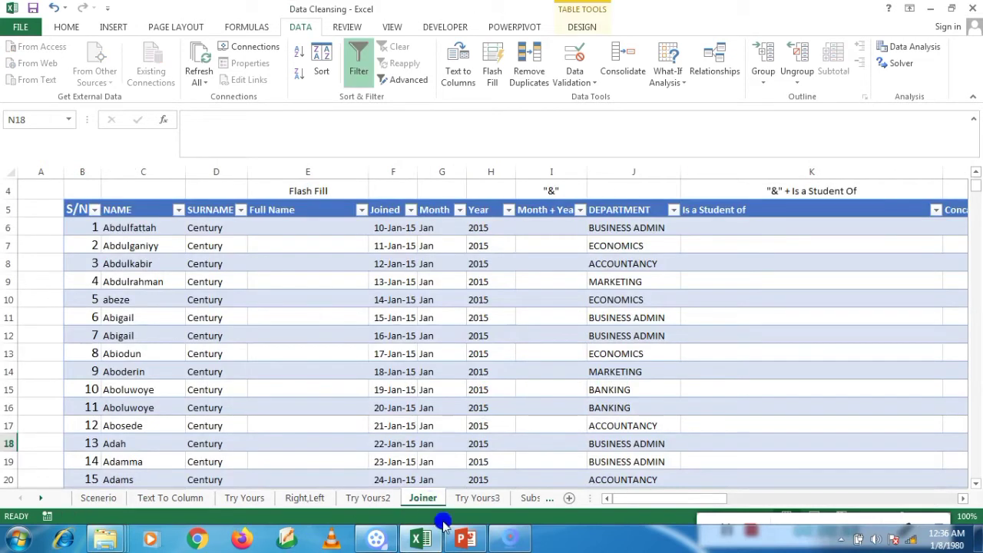
left_click_drag(658, 500, 580, 499)
left_click(304, 231)
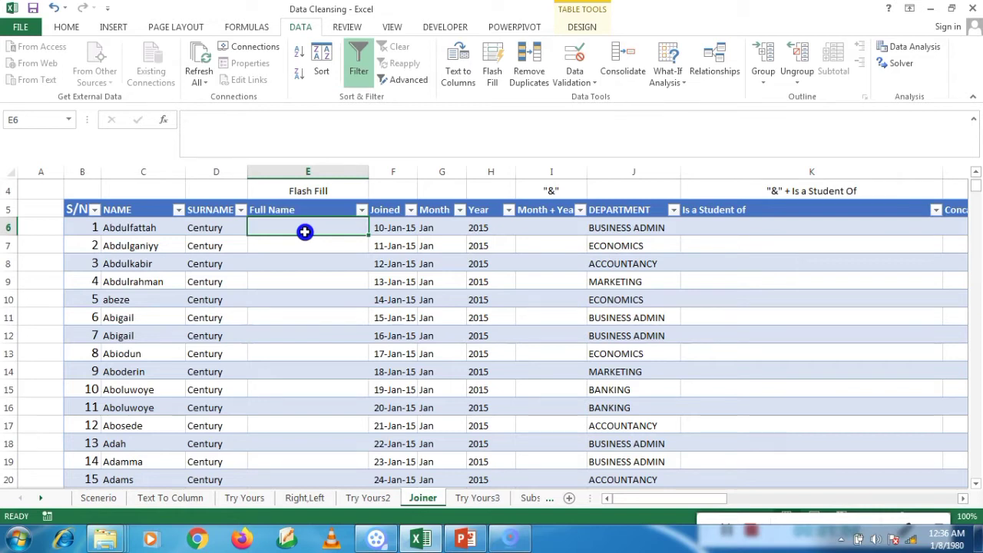
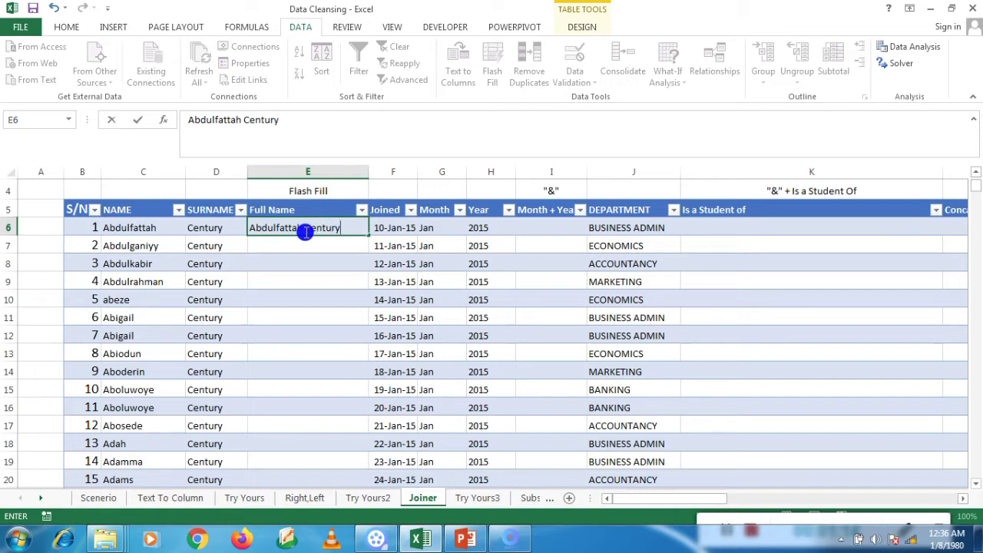
key("Return")
type("A")
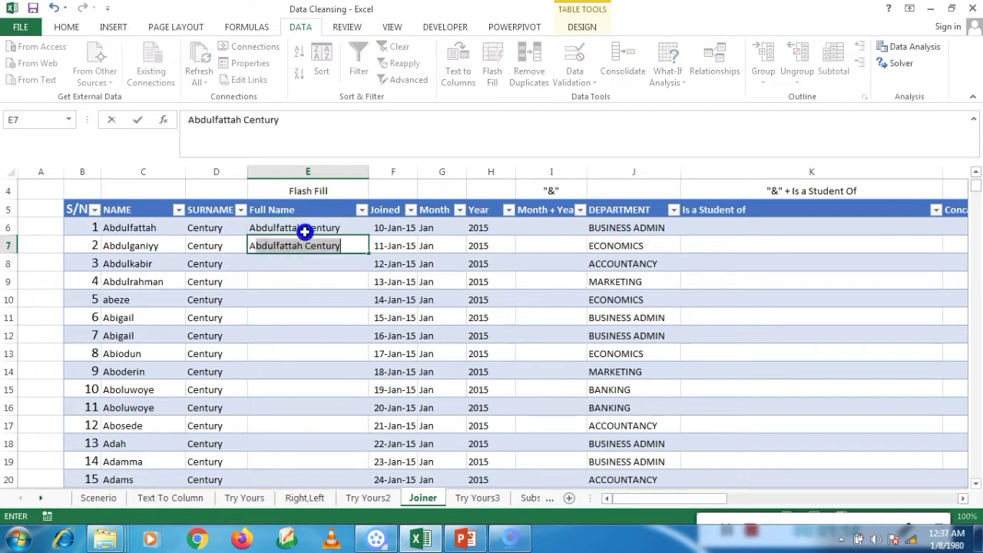
type("bdulga")
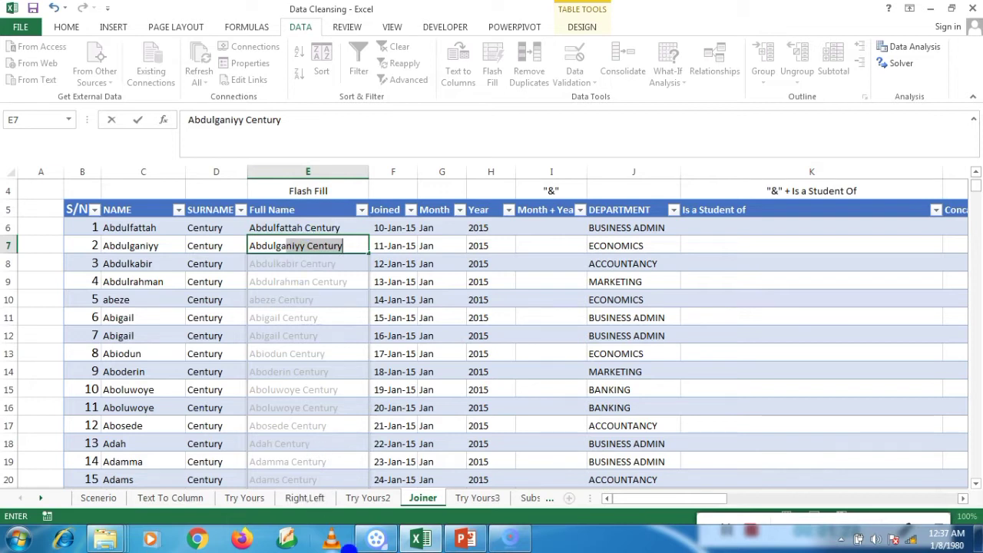
key("Return")
Step: Step up and down the Full Name column to check the Flash Filled names
key("Down")
key("Down")
key("Down")
key("Down")
key("Down")
key("Down")
key("Down")
key("Down")
key("Down")
key("Down")
key("Down")
key("Down")
key("Down")
key("Down")
key("Down")
key("Down")
key("Down")
key("Down")
key("Down")
key("Down")
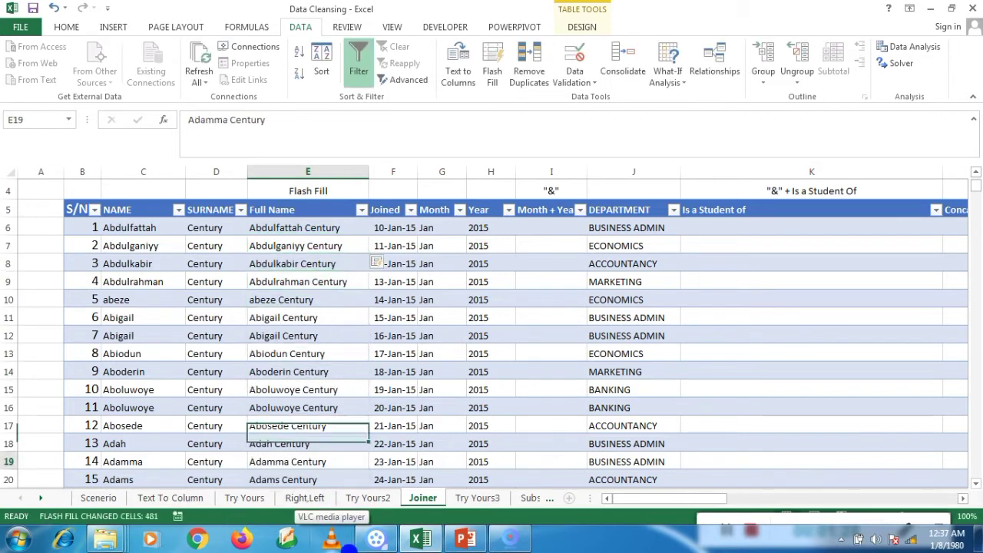
key("Down")
key("Down")
key("Down")
key("Down")
key("Down")
key("Down")
key("Down")
key("Down")
key("Down")
key("Down")
key("Down")
key("Down")
key("Down")
key("Down")
key("Down")
key("Down")
key("Down")
key("Down")
key("Down")
key("Down")
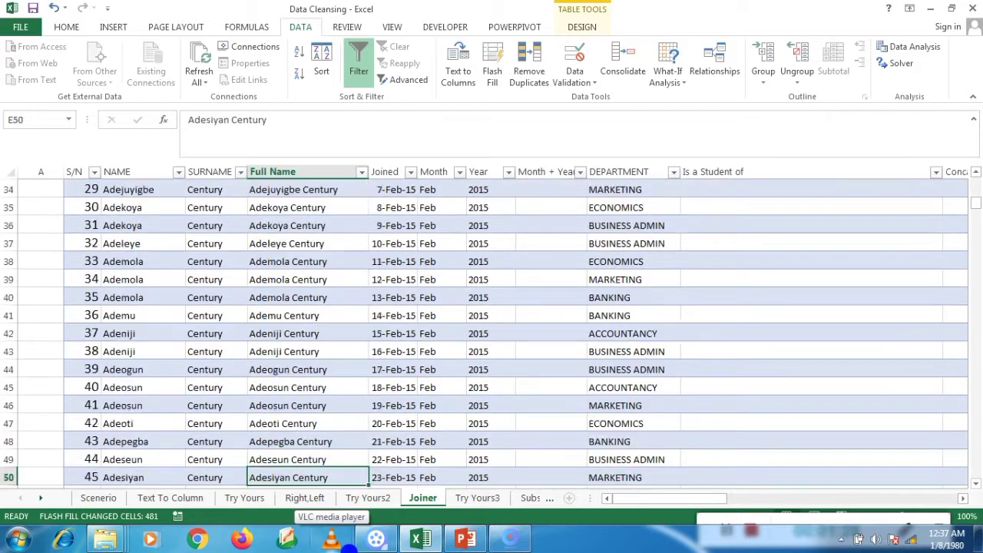
key("Up")
key("Up")
key("Up")
key("Up")
key("Up")
key("Up")
key("Up")
key("Up")
key("Up")
key("Up")
key("Up")
key("Up")
key("Up")
key("Up")
key("Up")
key("Up")
key("Up")
key("Up")
key("Up")
key("Up")
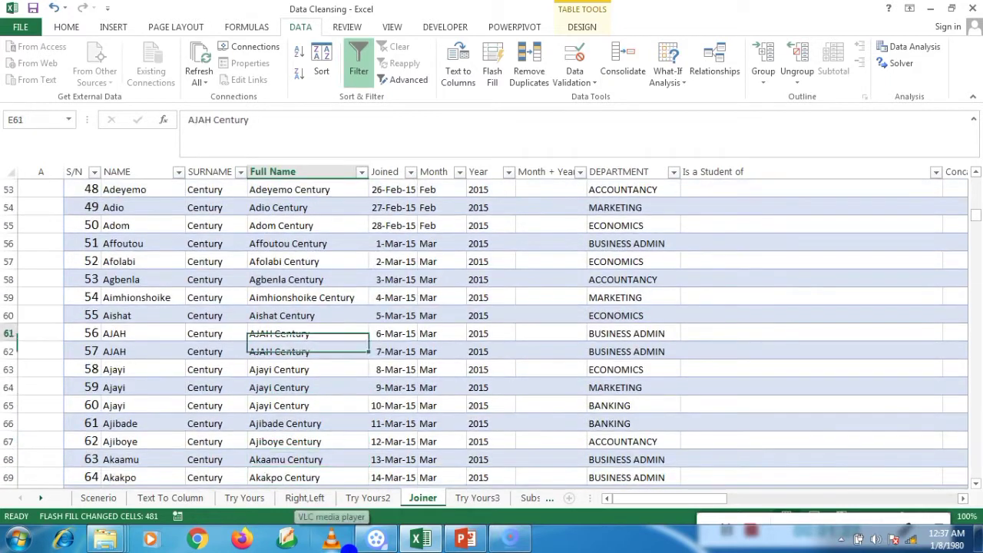
key("Up")
key("Up")
key("Up")
key("Up")
key("Up")
key("Up")
key("Up")
key("Up")
key("Up")
key("Up")
key("Up")
key("Up")
key("Up")
key("Up")
key("Up")
key("Up")
key("Up")
key("Up")
key("Up")
key("Up")
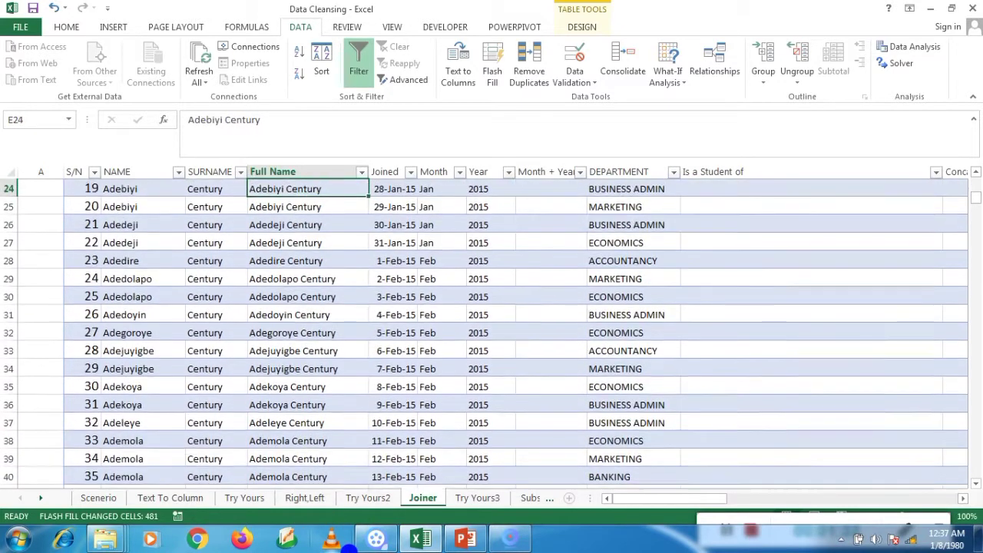
key("Up")
key("Up")
key("Up")
key("Up")
key("Up")
key("Up")
key("Up")
key("Up")
key("Up")
key("Up")
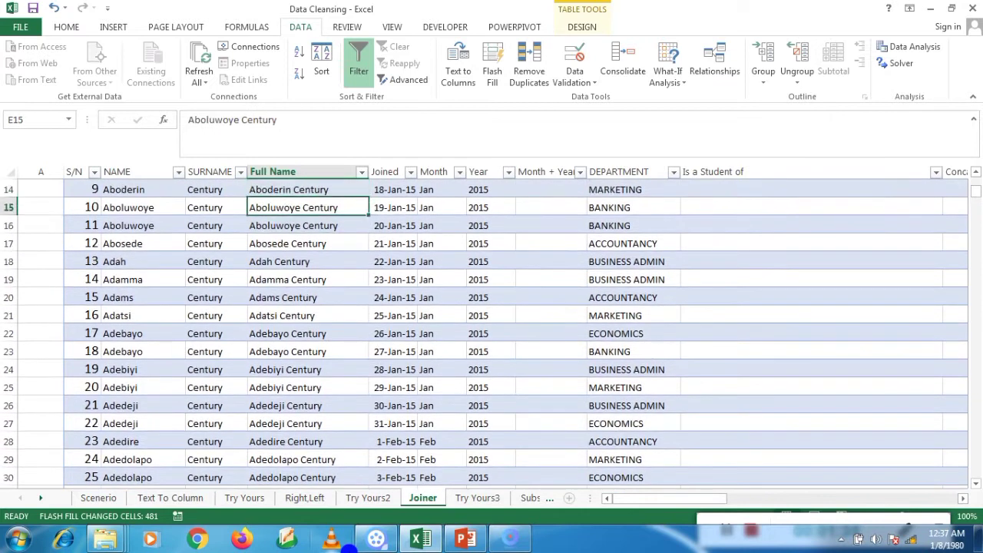
key("Up")
key("Up")
key("Up")
key("Up")
key("Up")
key("Up")
key("Down")
key("Down")
key("Down")
key("Down")
key("Down")
key("Down")
key("Down")
key("Down")
key("Down")
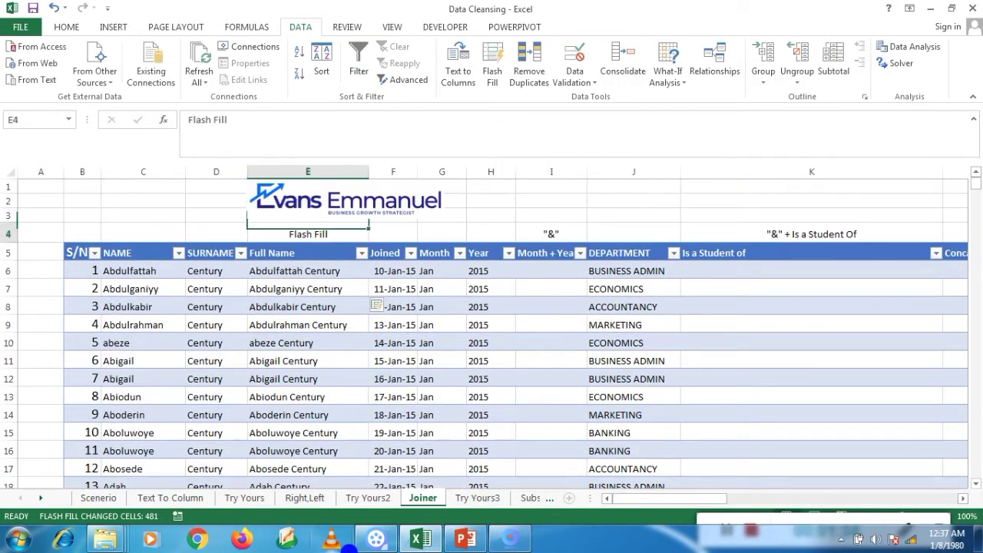
key("Up")
key("Up")
key("Up")
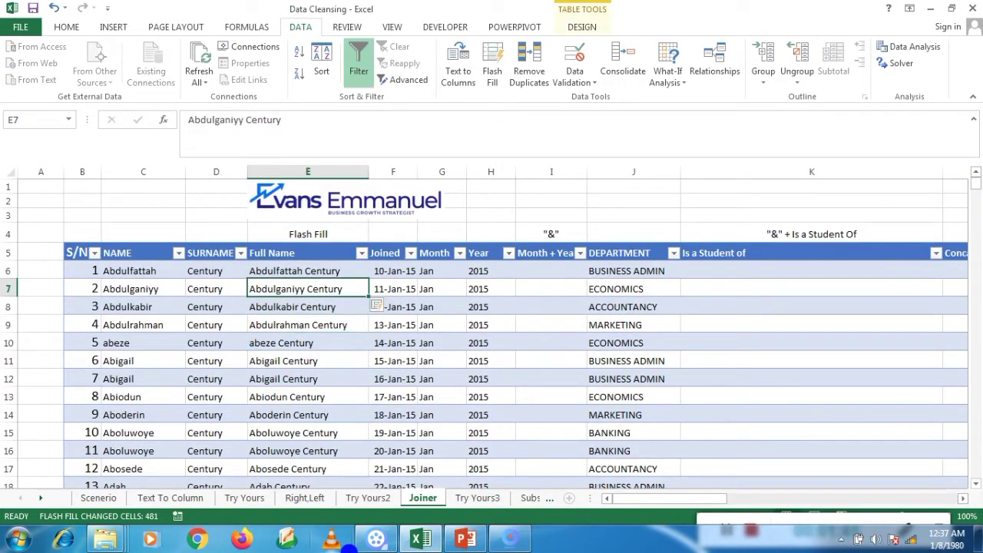
key("Down")
key("Down")
key("Down")
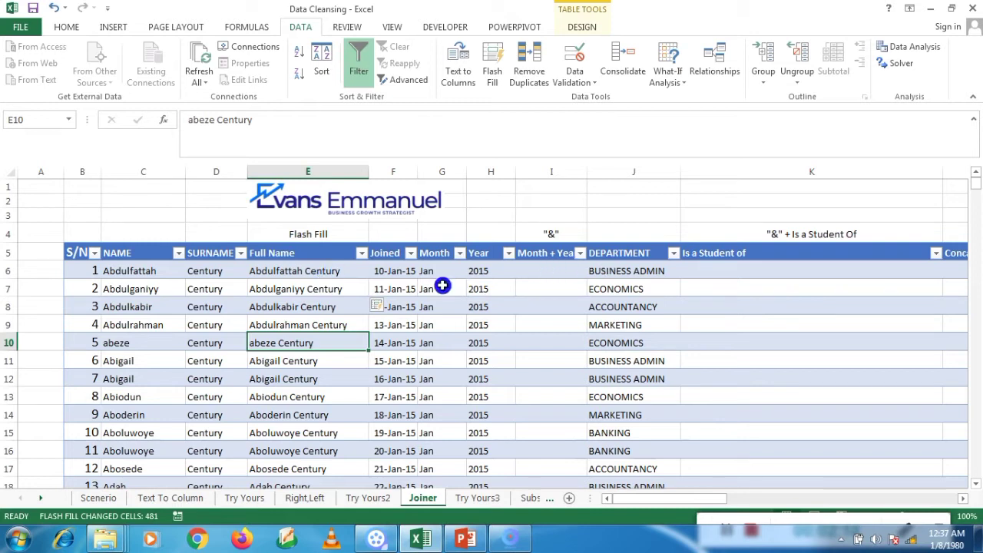
left_click(537, 269)
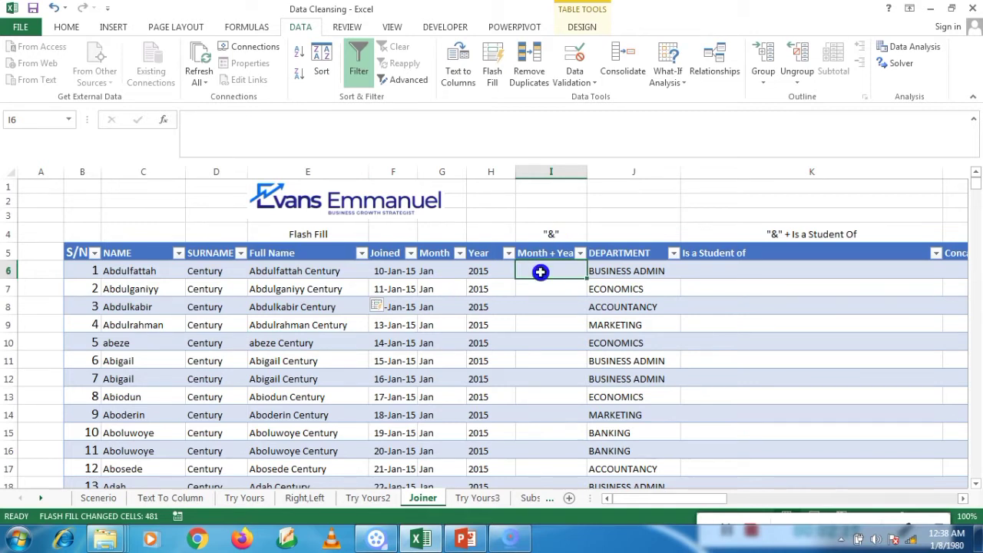
type("=")
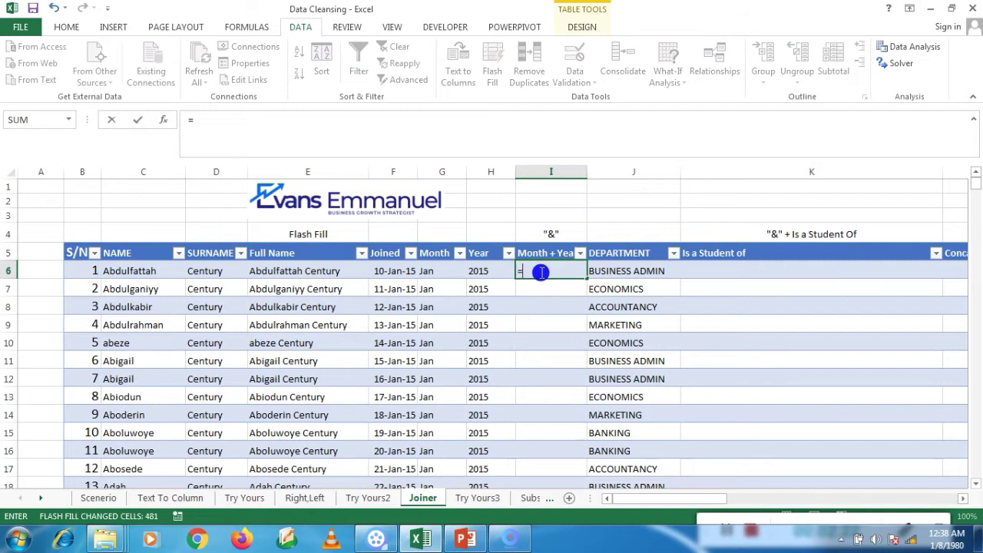
left_click(150, 274)
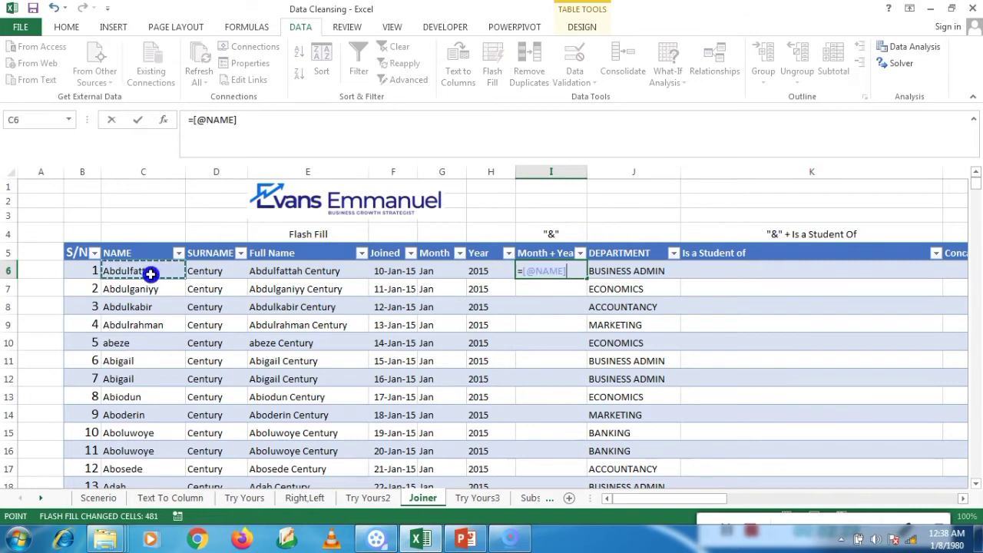
type("&")
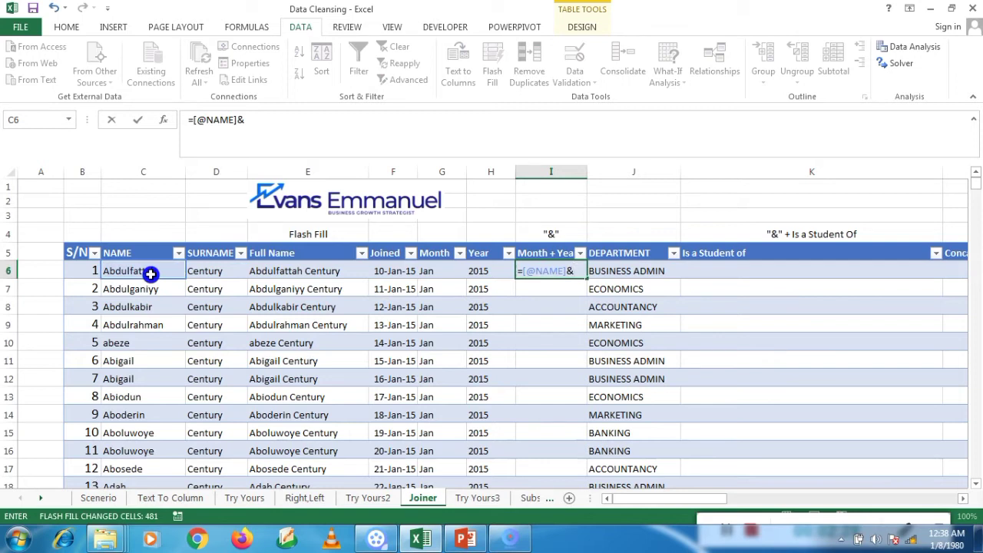
type("\" \"")
type("&")
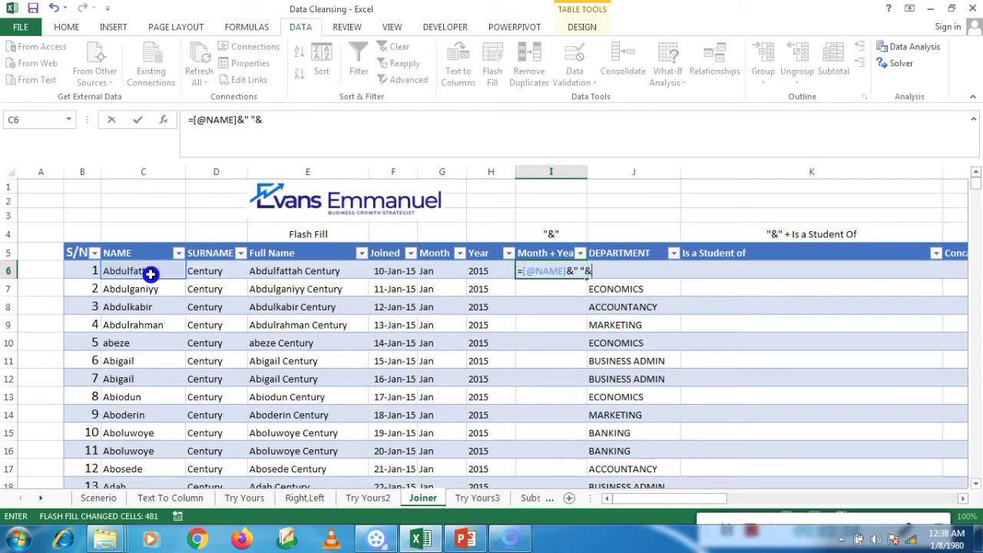
left_click(196, 271)
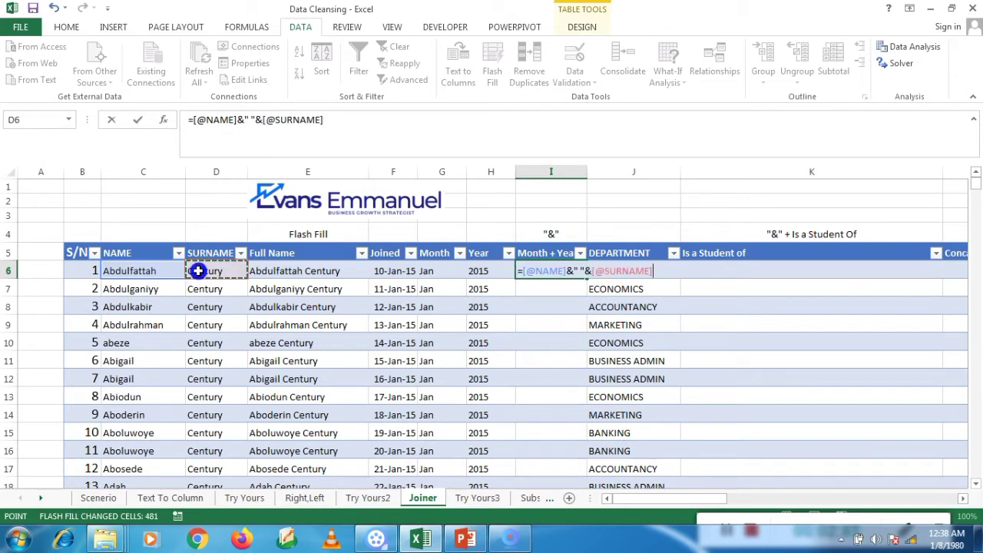
key("Return")
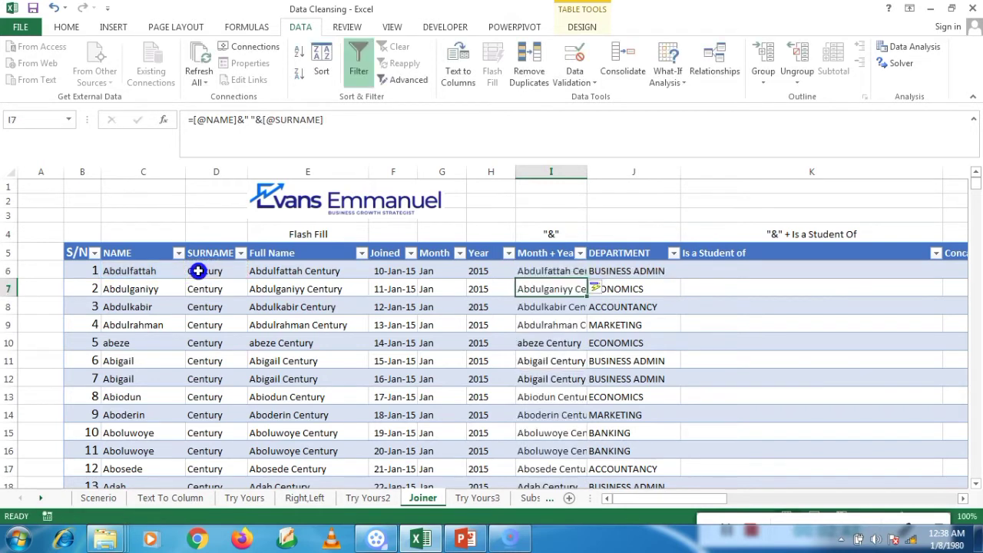
double_click(592, 165)
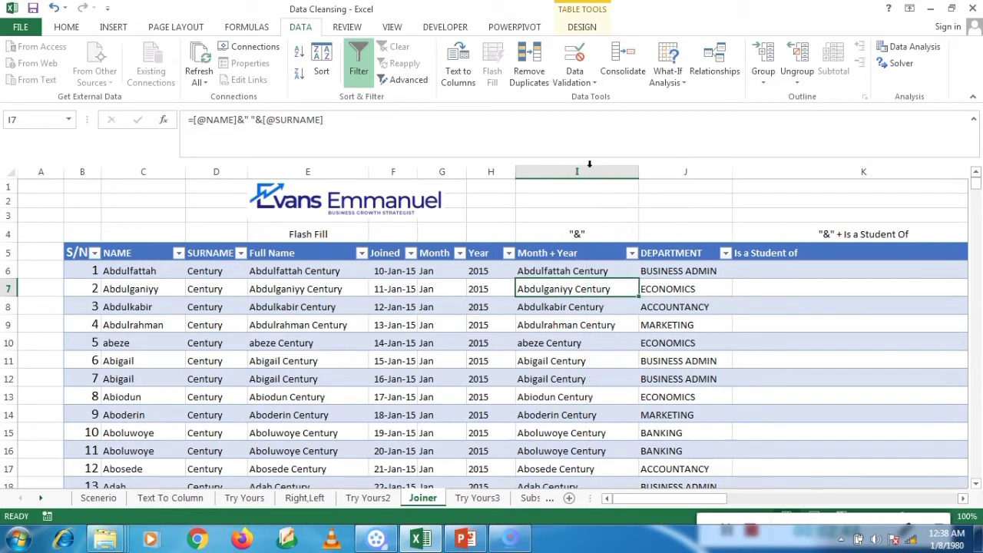
Step: Compare the formula results in column I with the Flash Fill value in E6
left_click(580, 273)
key("Down")
key("Down")
key("Up")
key("Up")
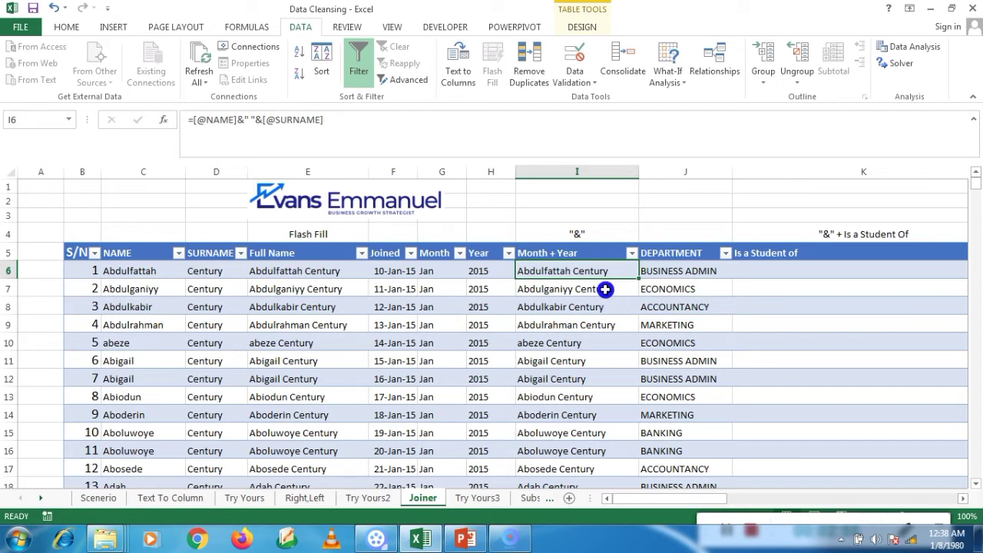
key("Left")
key("Left")
key("Left")
key("Left")
key("Right")
key("Right")
key("Right")
key("Right")
key("Left")
key("Left")
key("Left")
key("Left")
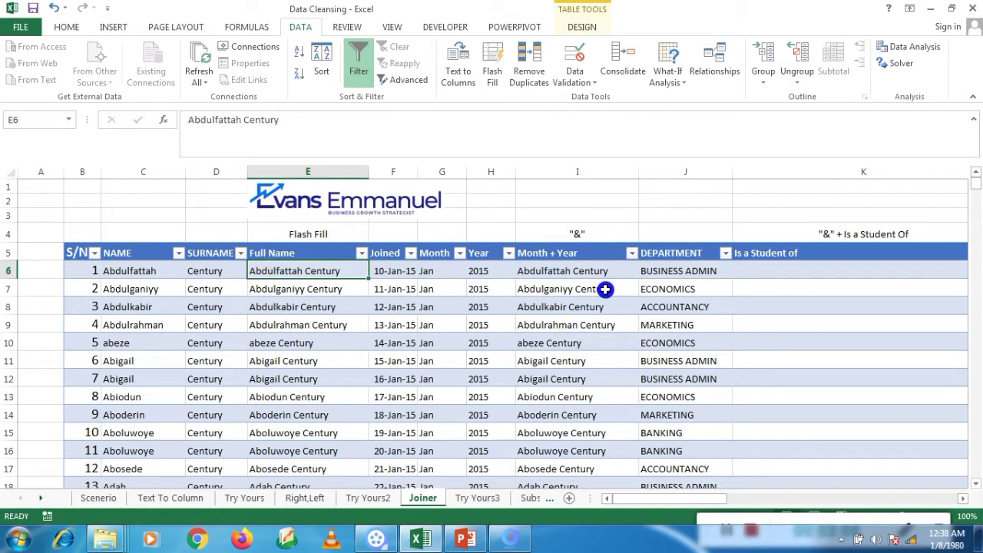
key("Right")
key("Right")
key("Right")
key("Right")
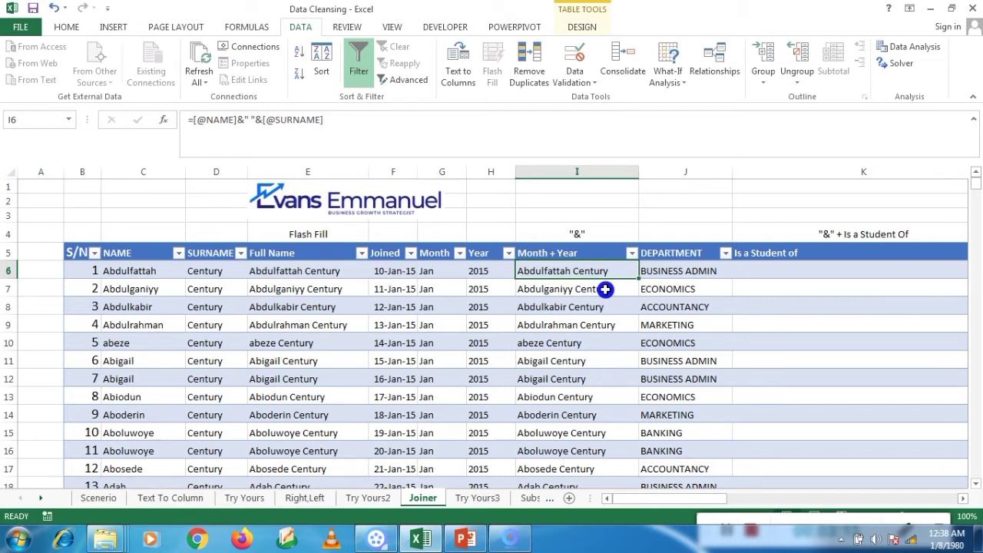
left_click(321, 273)
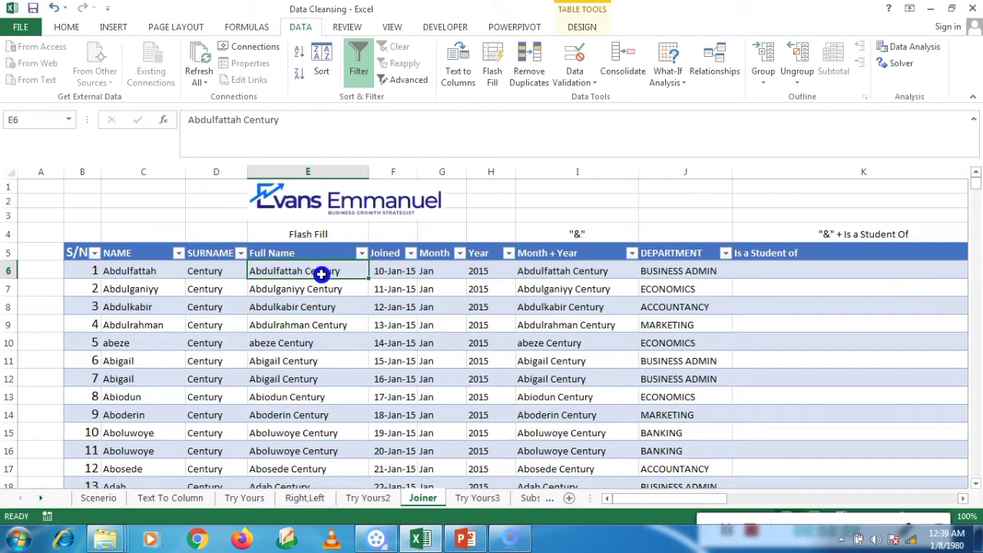
Step: Select cell K6 in the Is a Student of column and type = to begin a formula
key("Right")
key("Right")
key("Right")
key("Right")
key("Right")
key("Right")
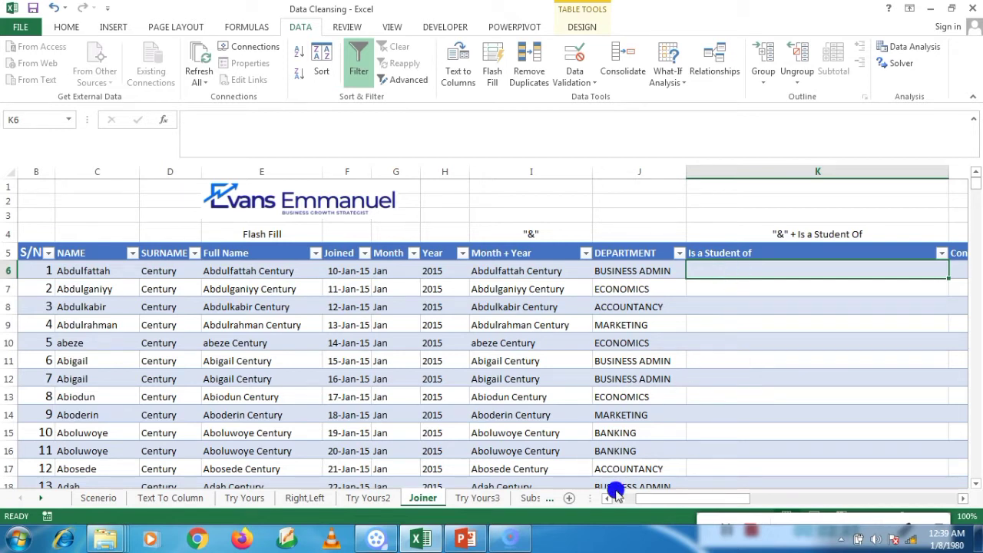
left_click_drag(757, 510, 747, 440)
left_click(719, 270)
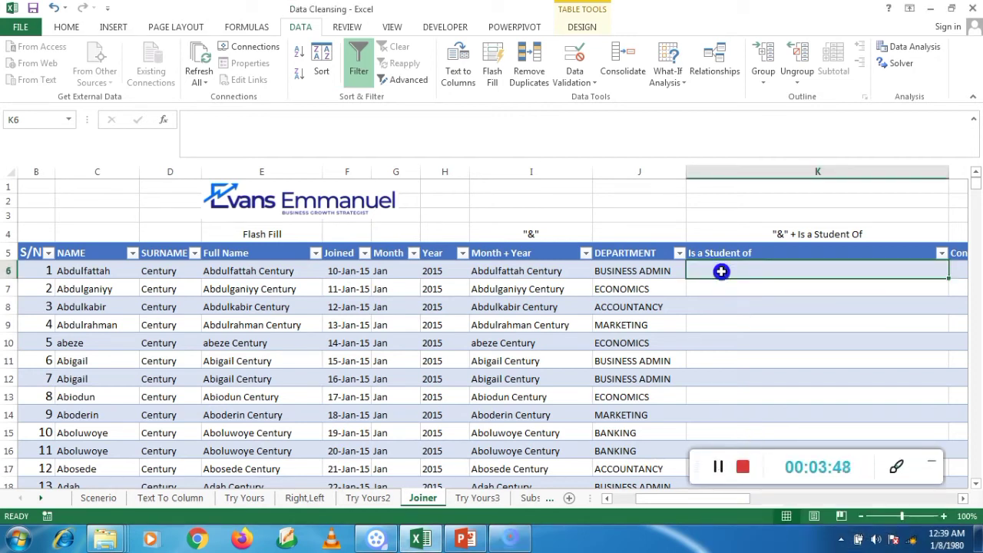
type("=")
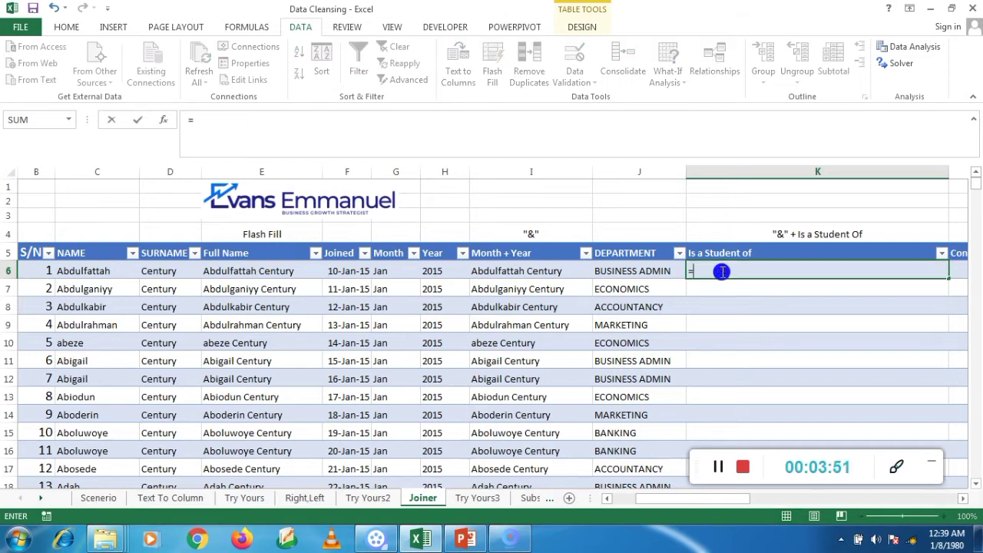
left_click(281, 266)
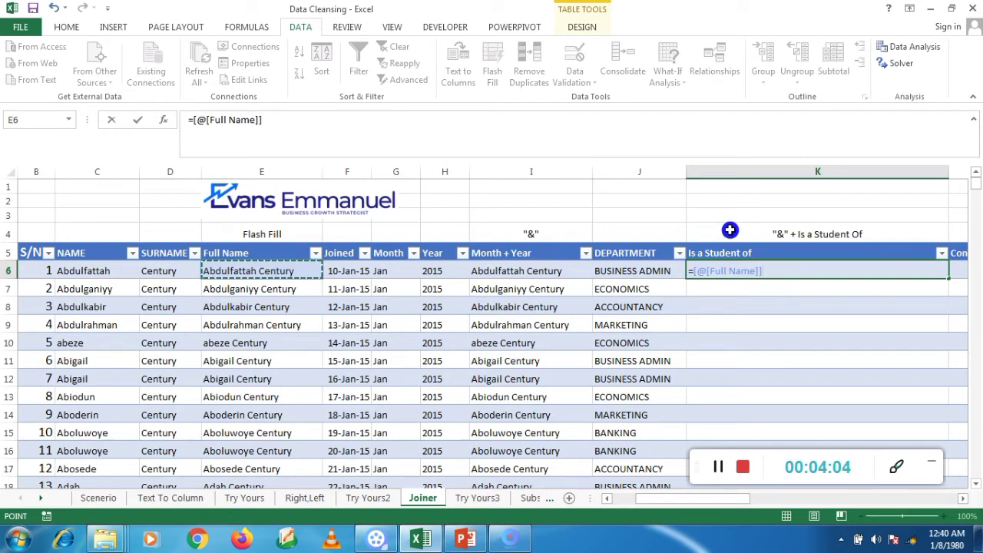
type("&\" \"&")
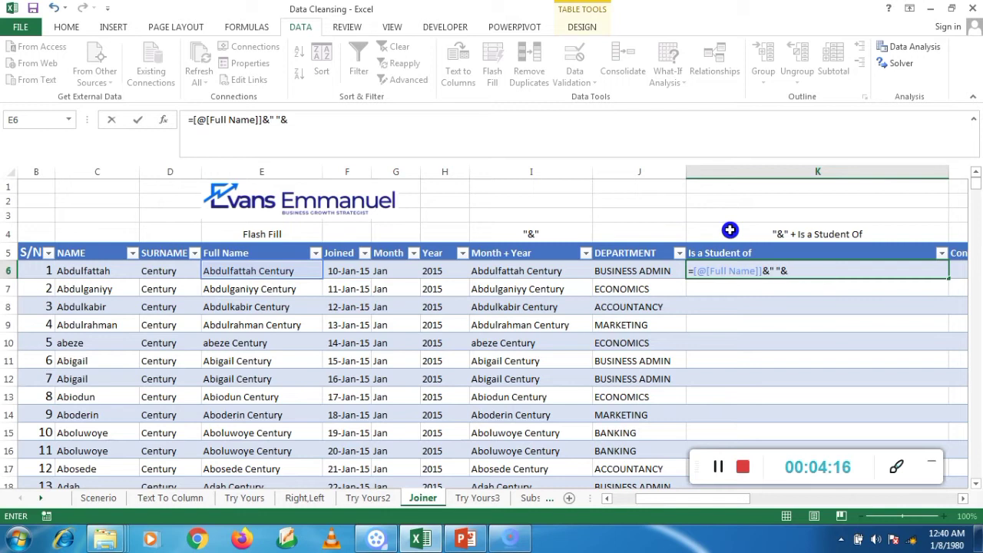
type("is")
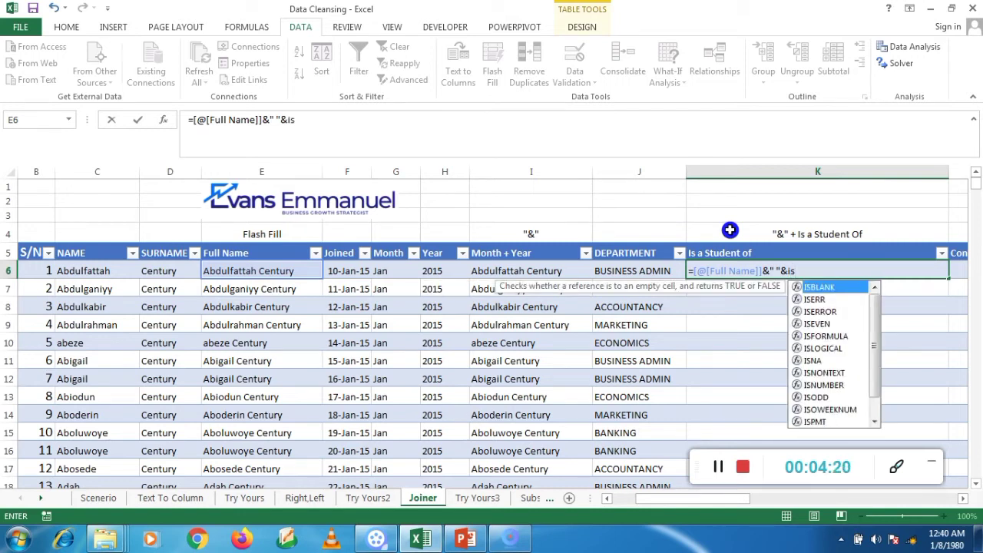
left_click(718, 477)
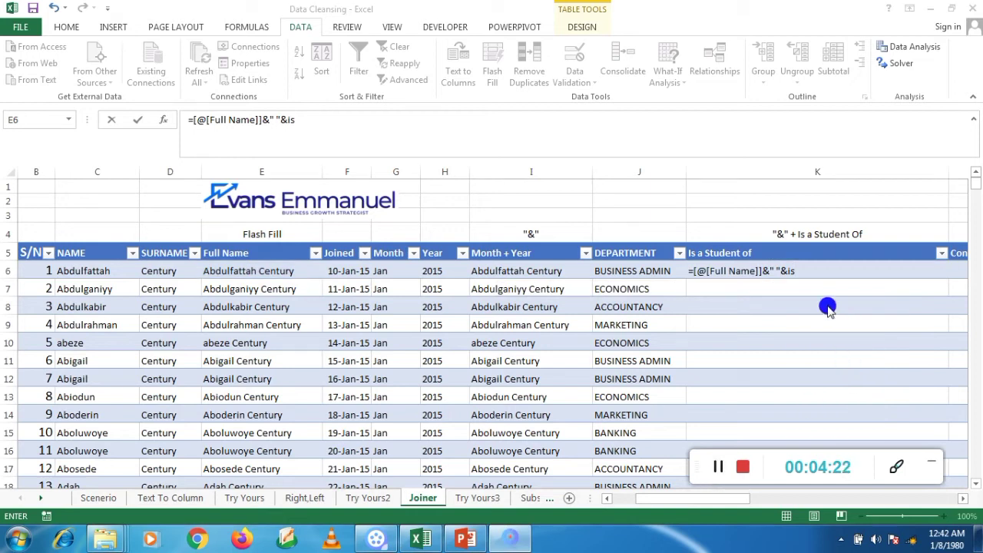
left_click(816, 270)
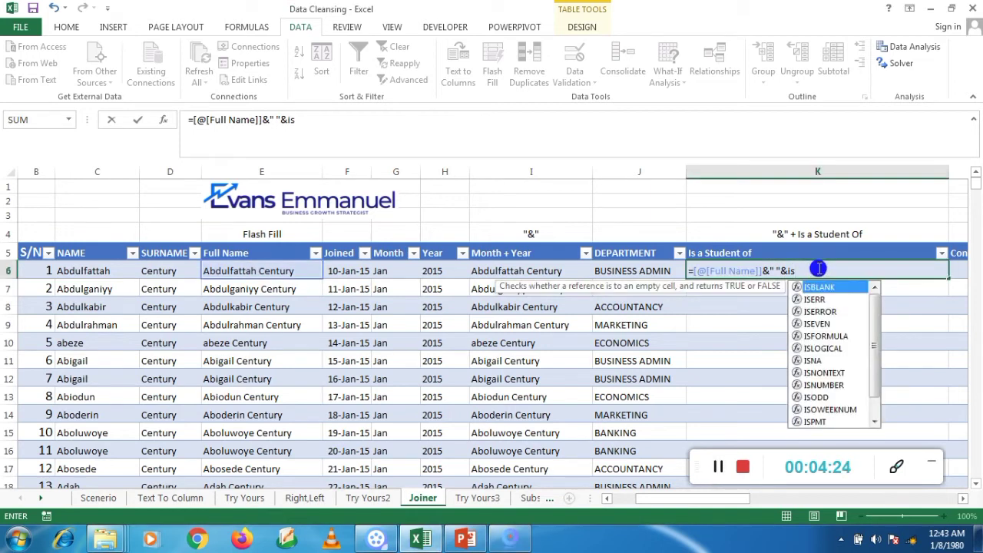
type("a st")
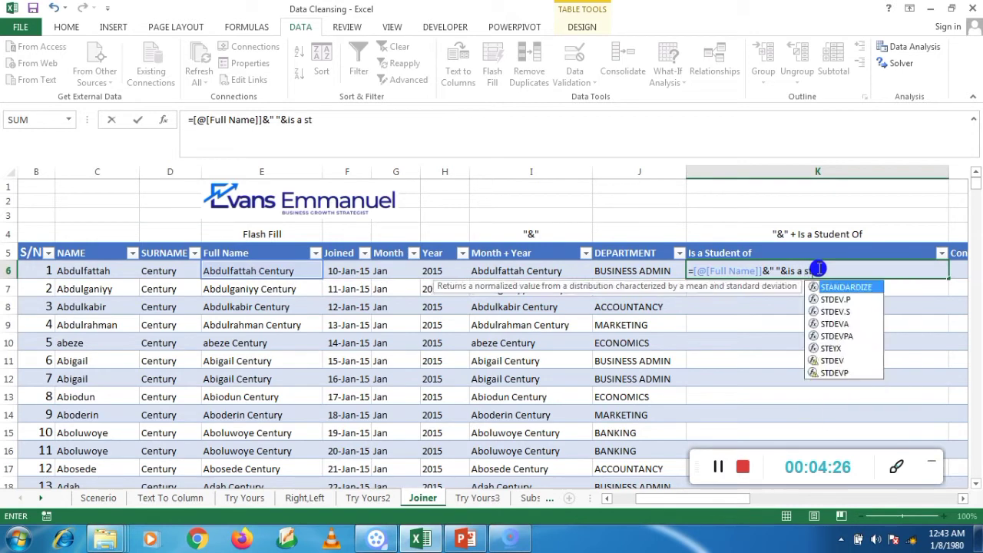
type("udent")
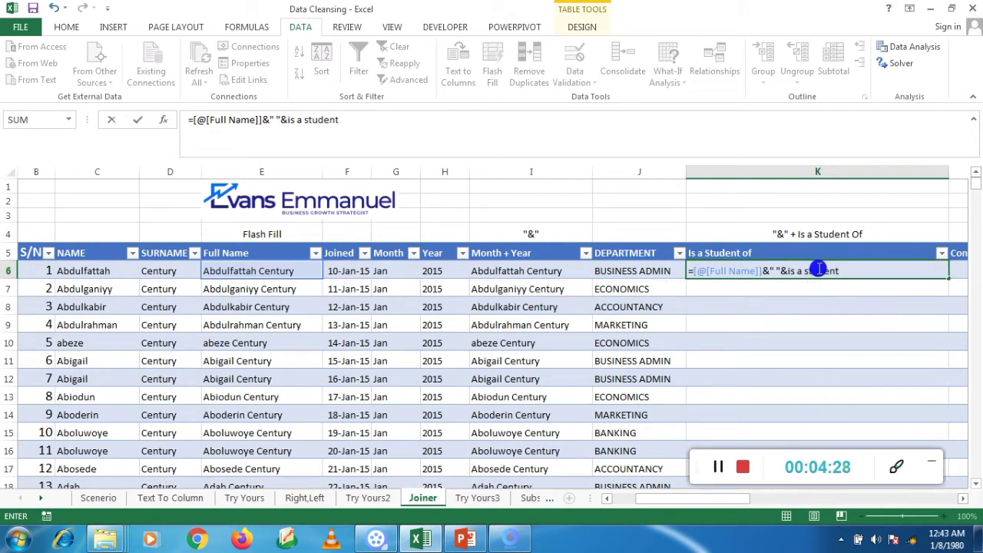
type(" of")
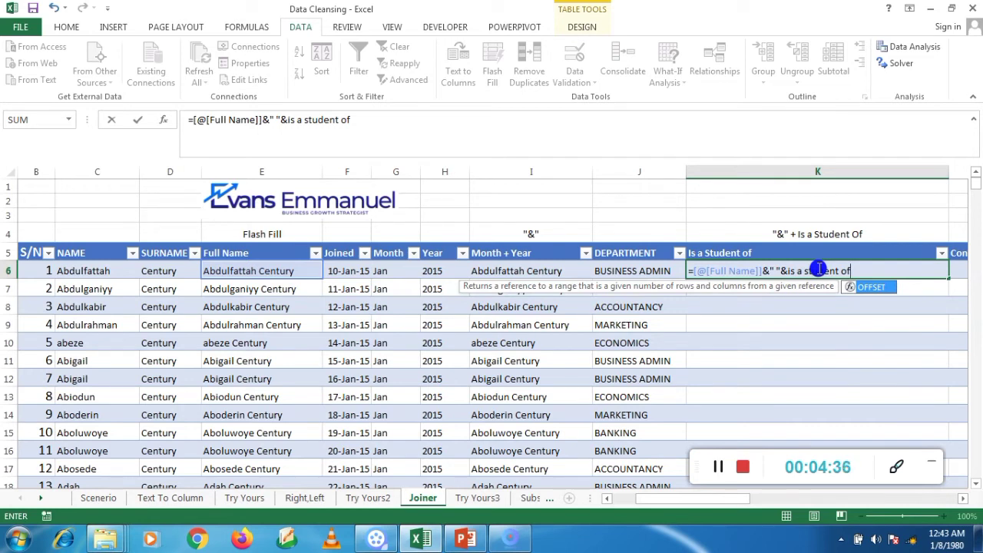
type("&")
type("\"b")
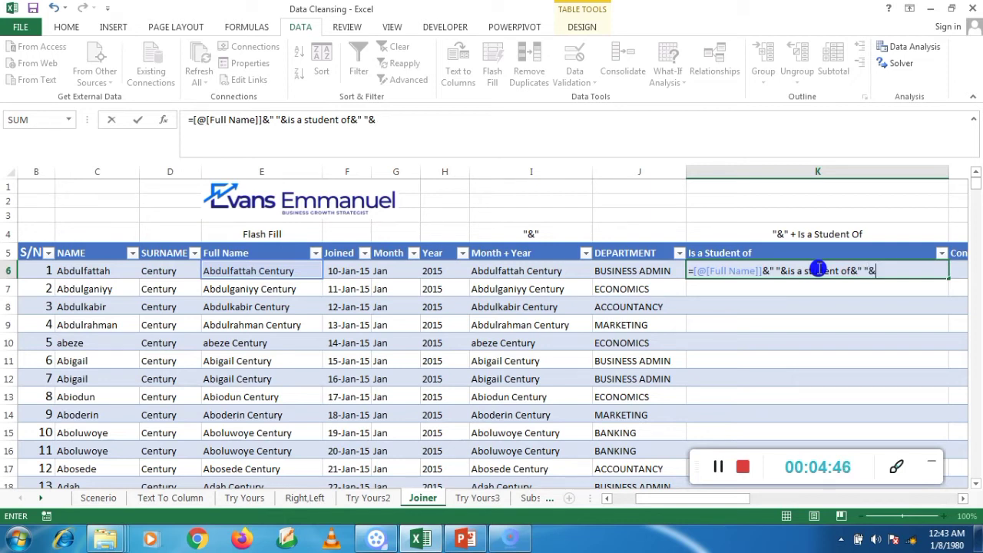
left_click(645, 267)
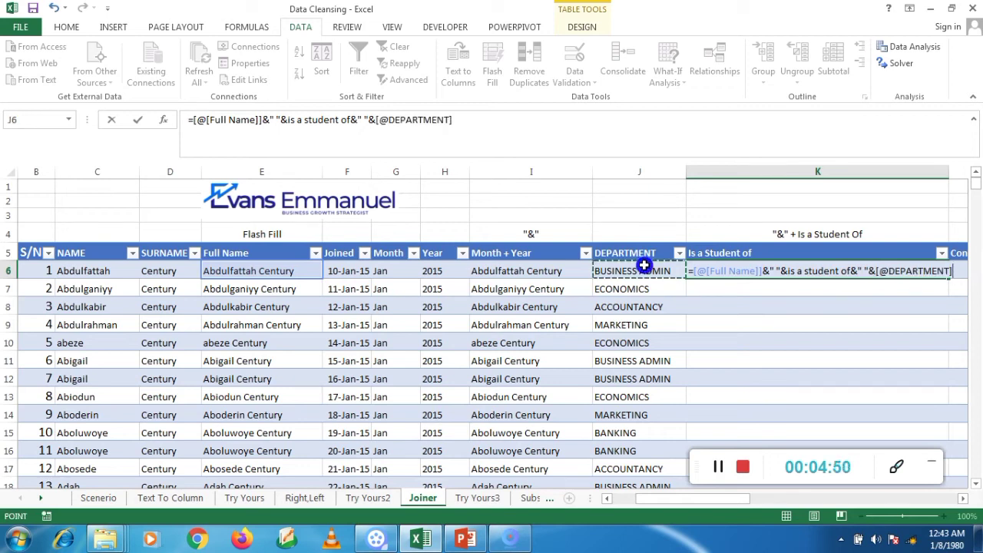
key("Return")
left_click(816, 269)
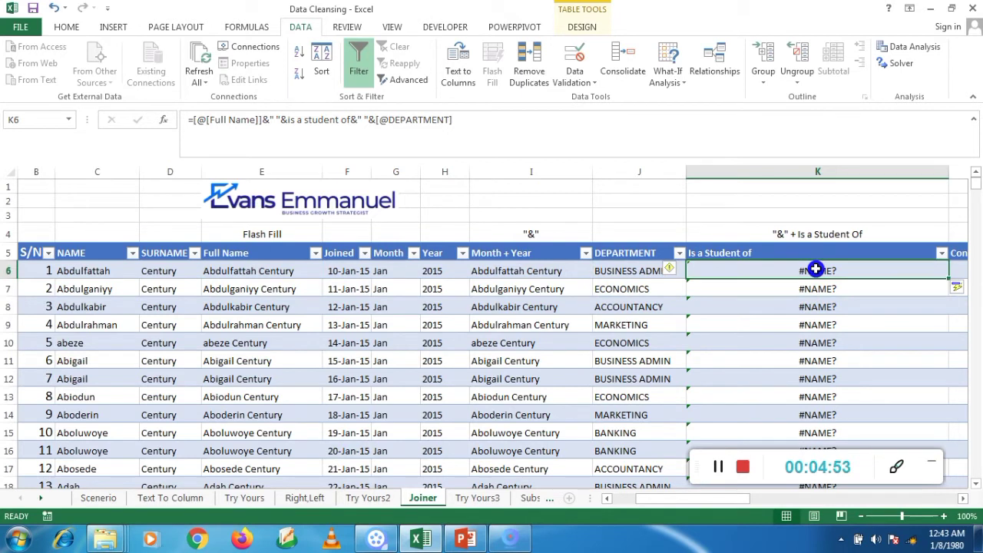
left_click(714, 466)
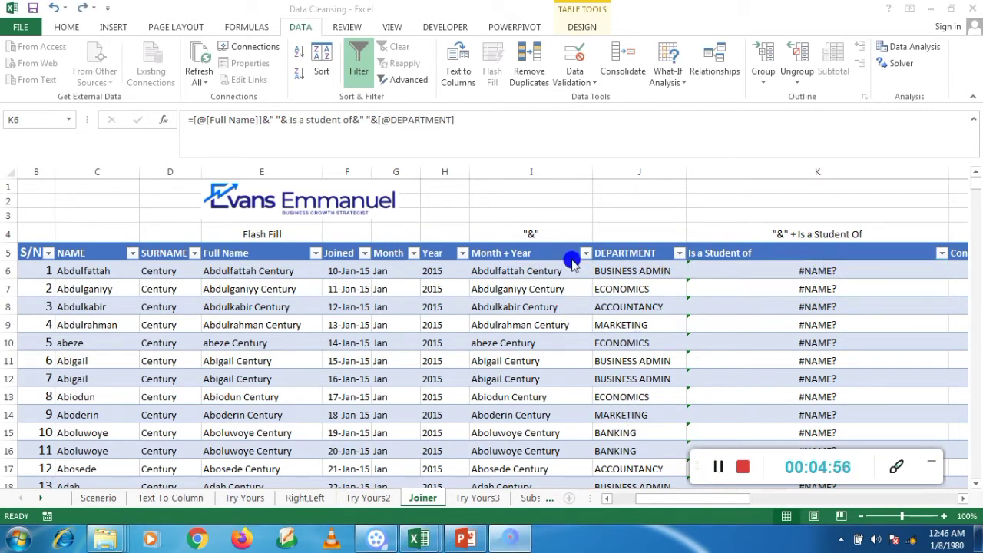
left_click(199, 125)
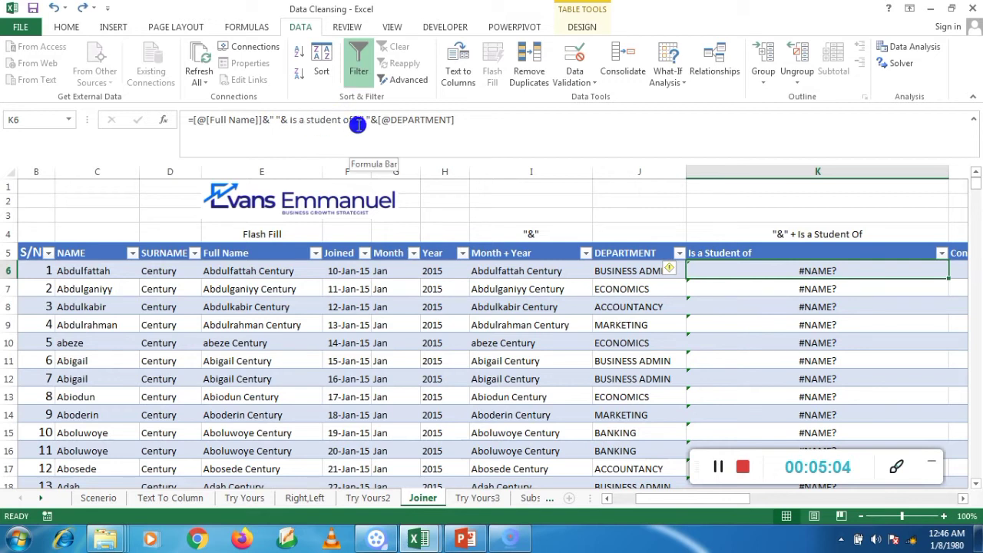
left_click(281, 120)
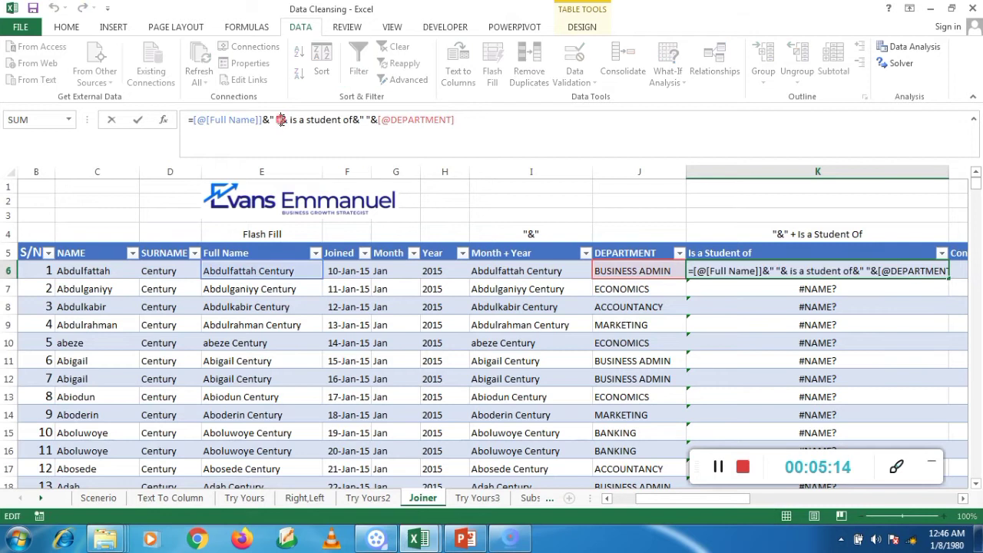
key("BackSpace")
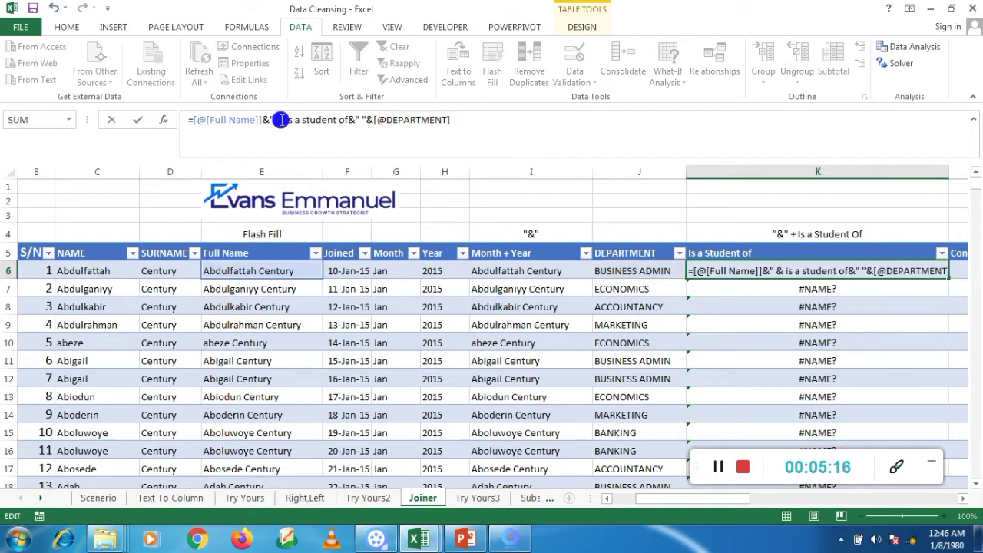
left_click(358, 121)
key("BackSpace")
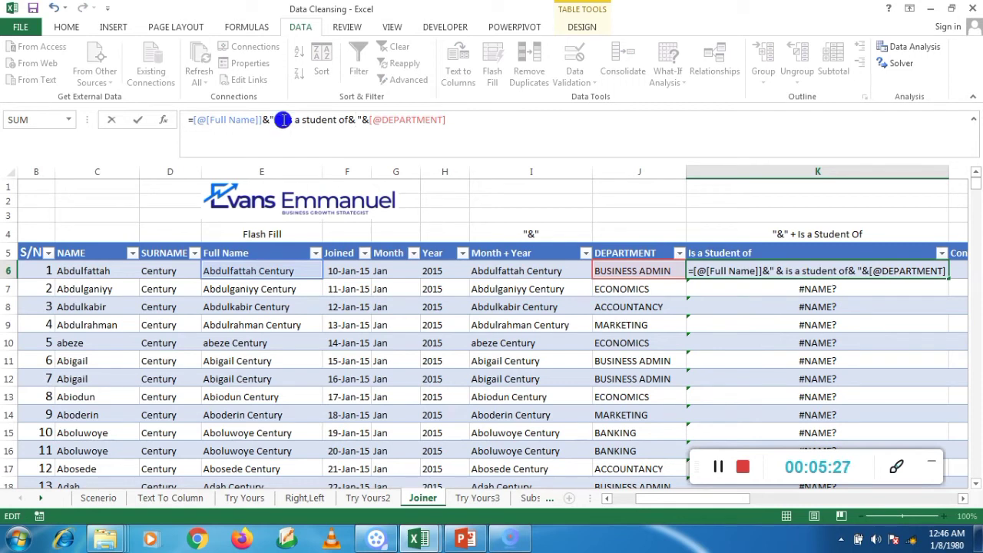
key("BackSpace")
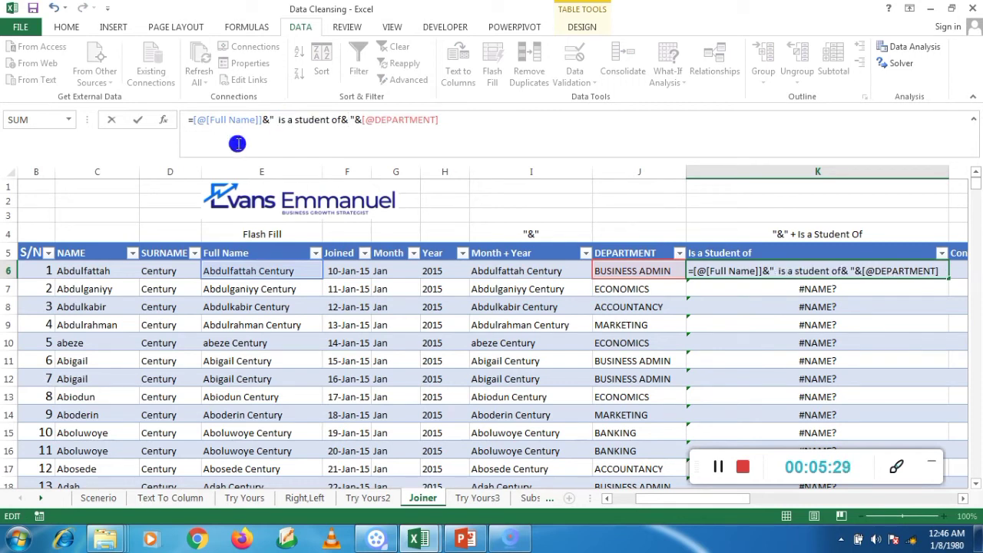
key("BackSpace")
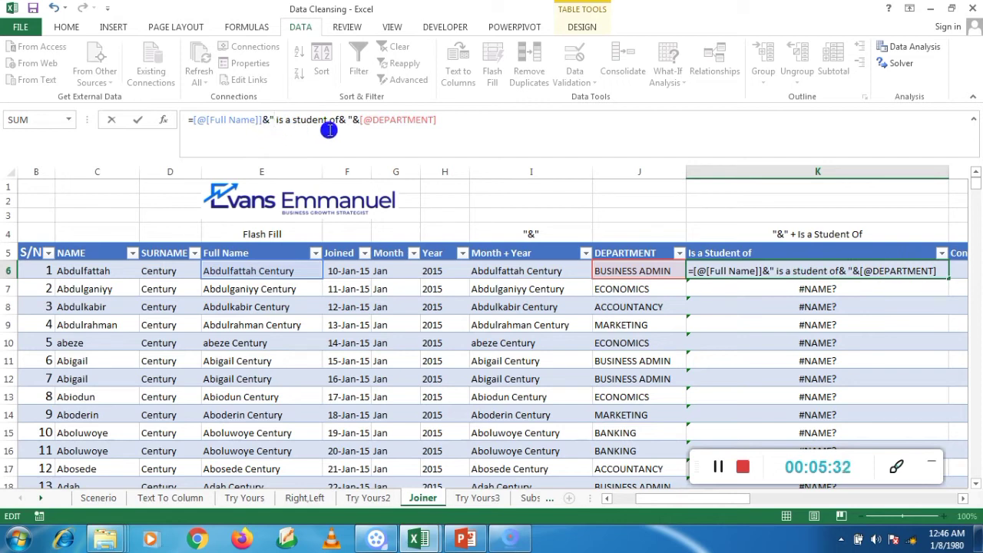
left_click(346, 123)
key("BackSpace")
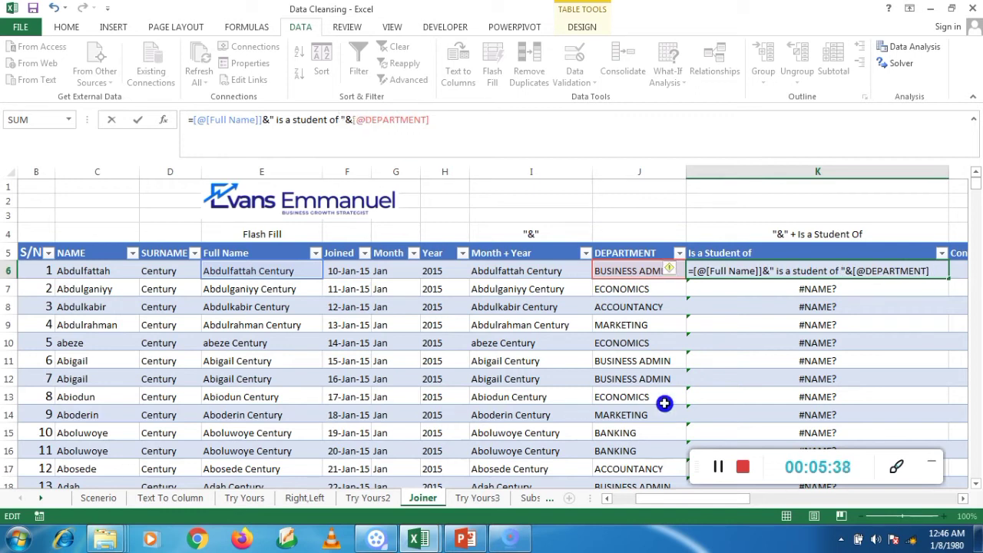
key("Return")
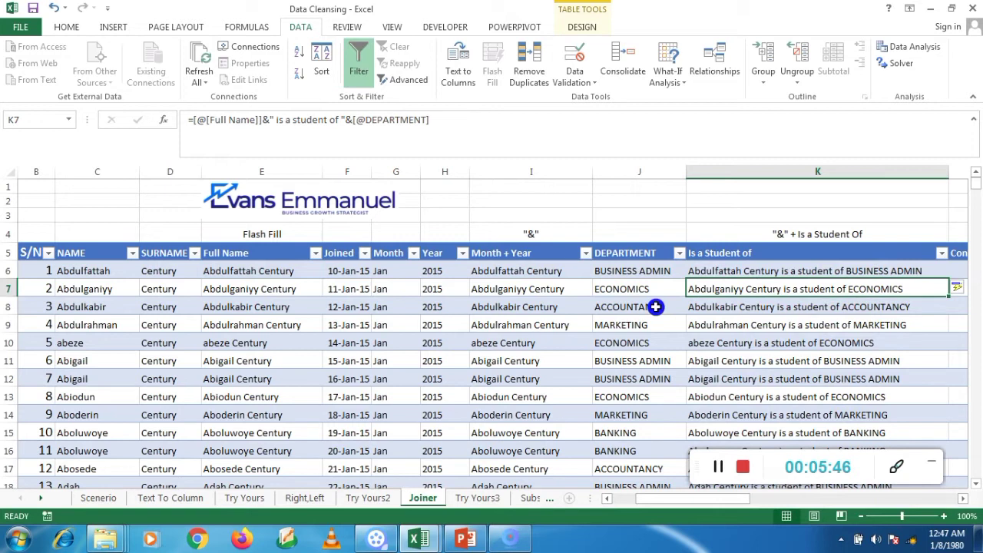
Step: Begin an I6 formula referencing the row's Month and commit it down the column
left_click(503, 273)
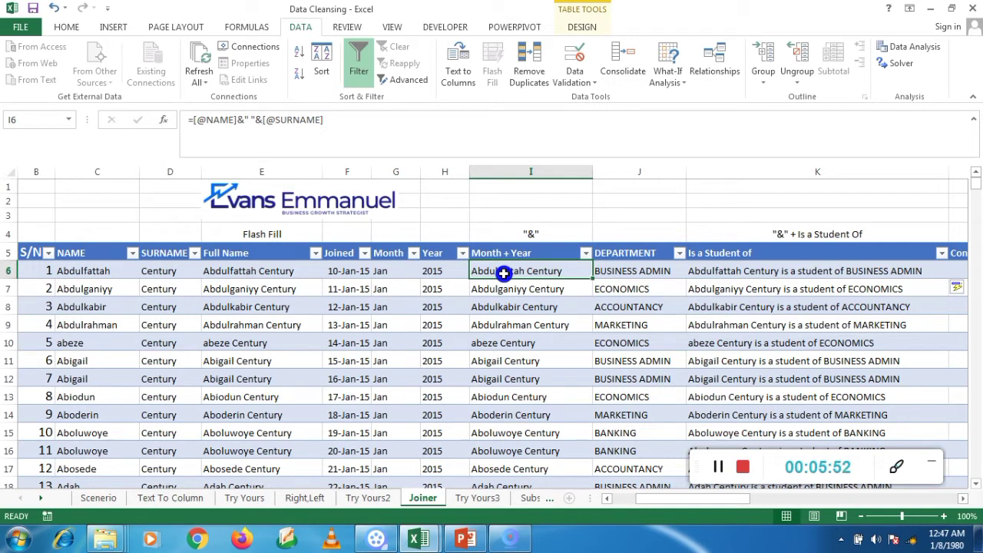
type("=")
left_click(388, 273)
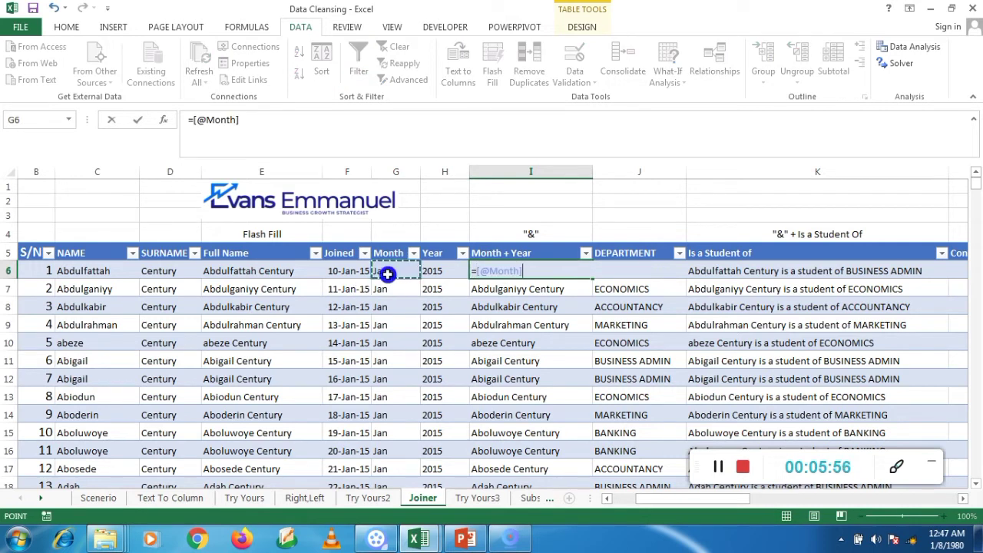
type("&")
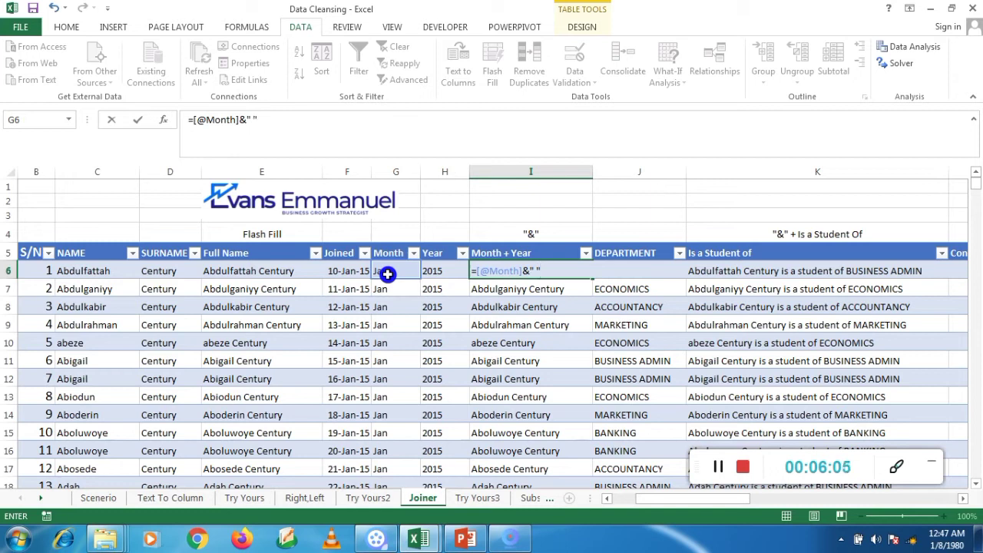
left_click(442, 265)
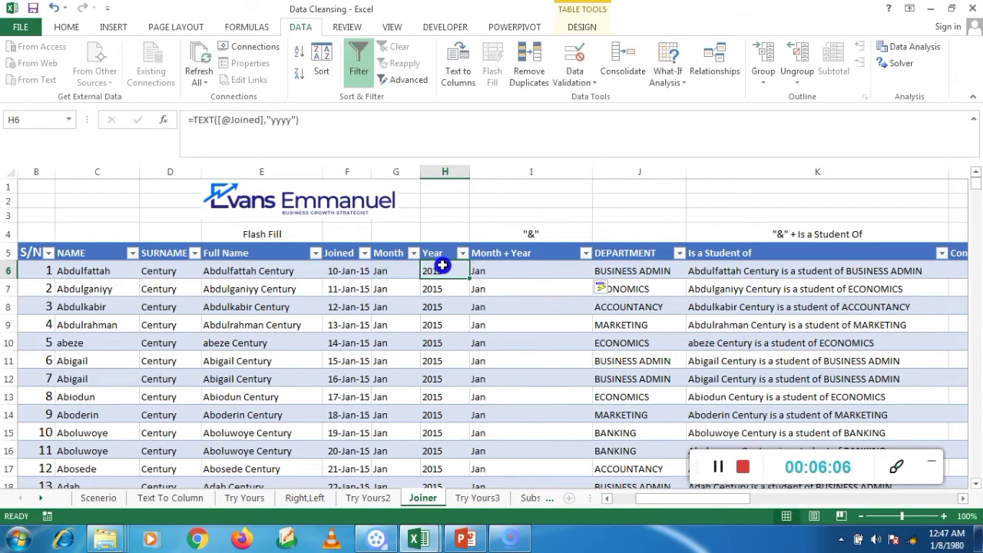
left_click(476, 269)
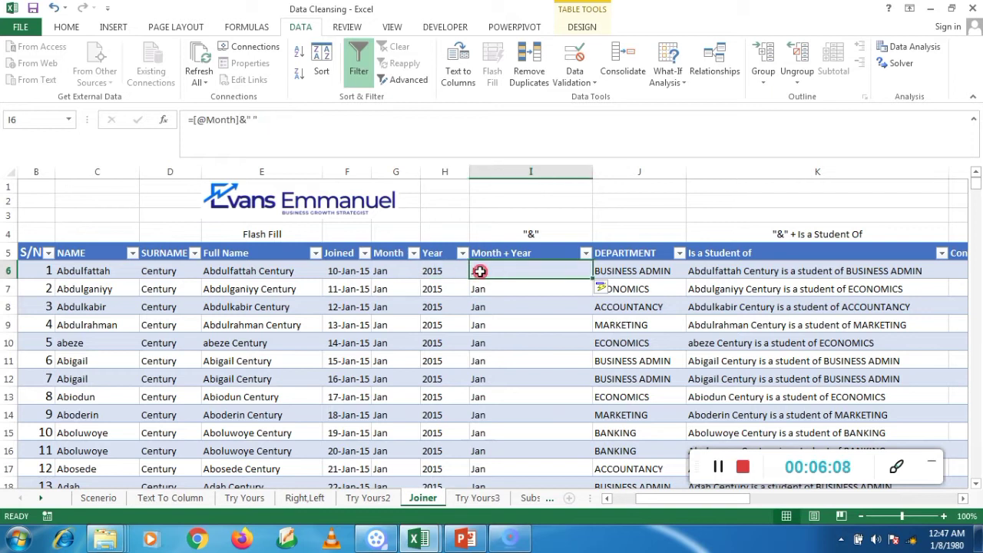
left_click(269, 121)
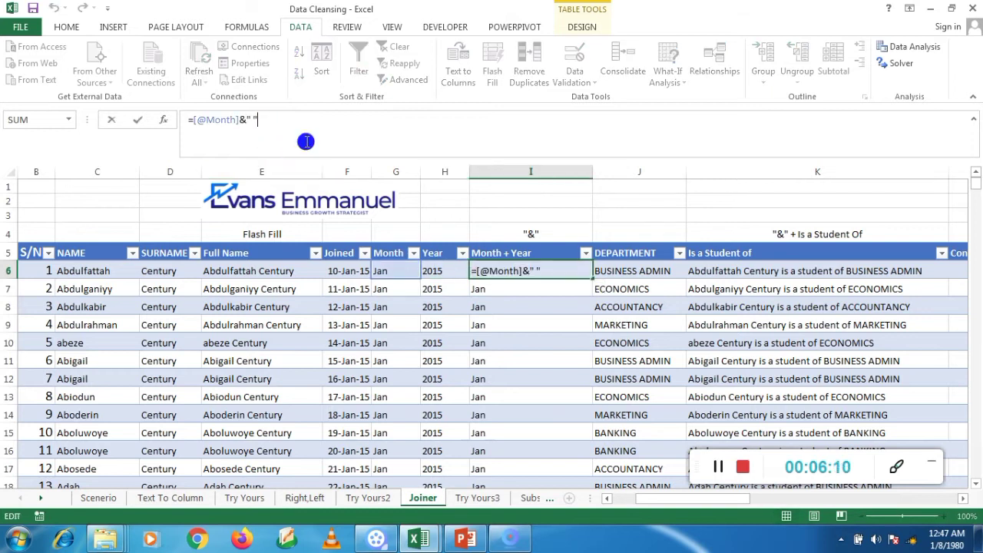
left_click(443, 270)
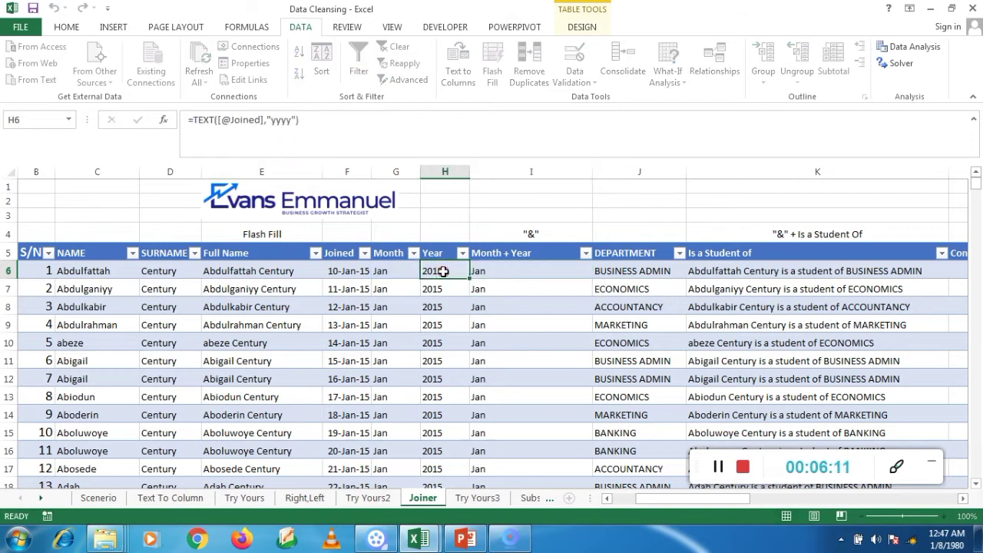
left_click(493, 273)
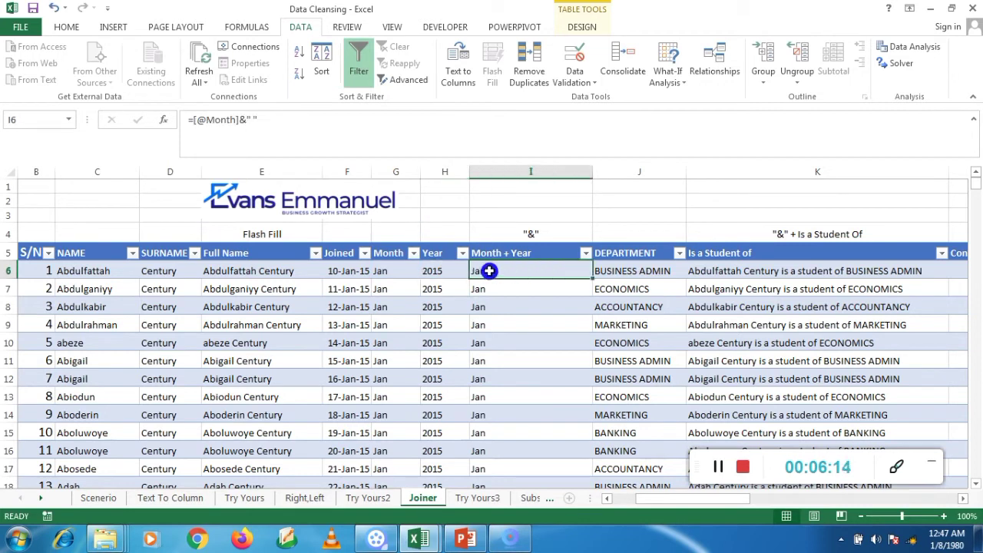
left_click(263, 118)
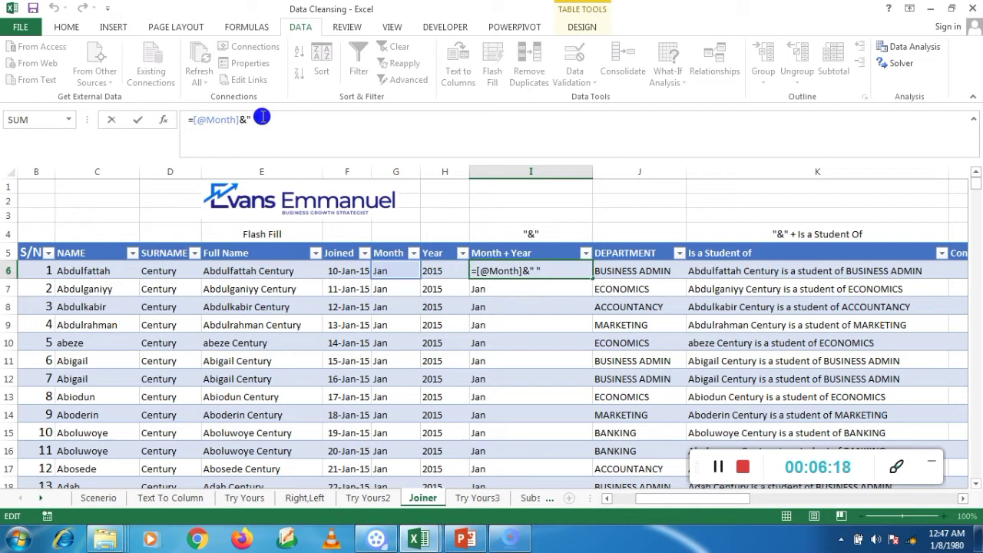
type("h")
key("Escape")
type("6")
key("Return")
key("Return")
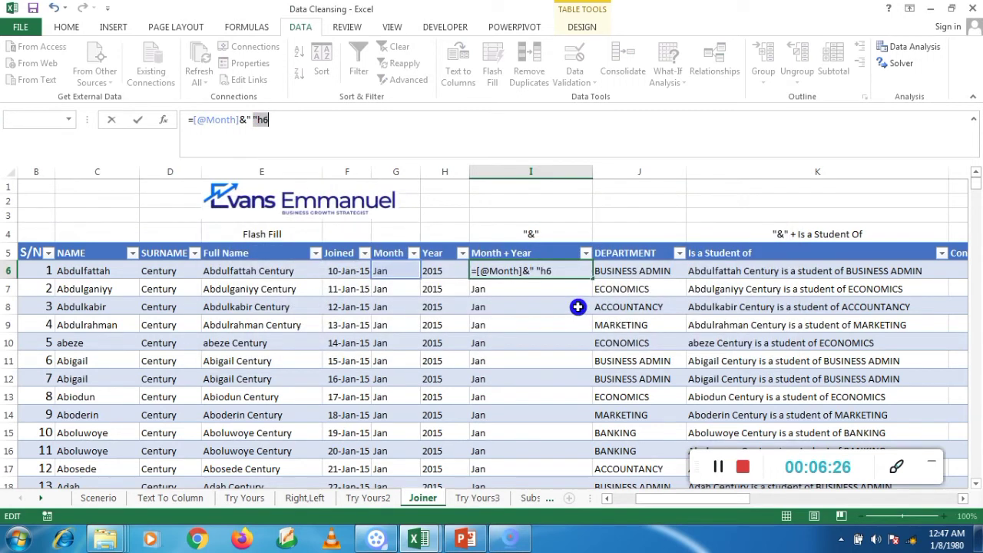
left_click(540, 270)
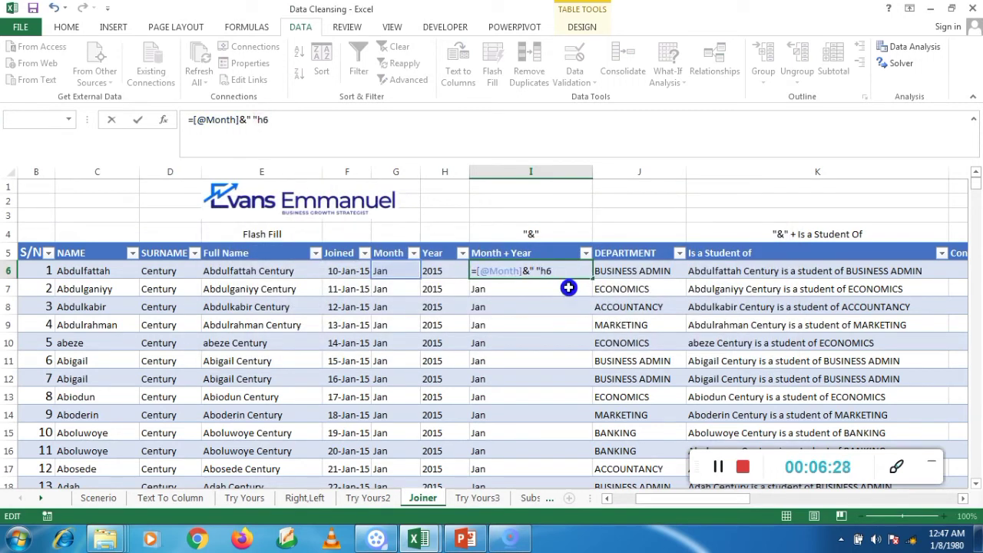
type("&")
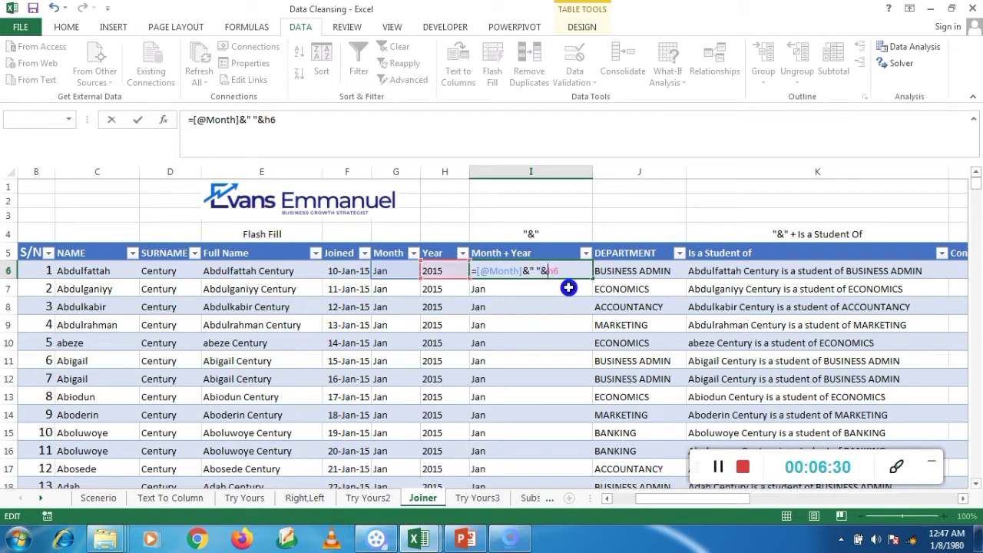
key("Return")
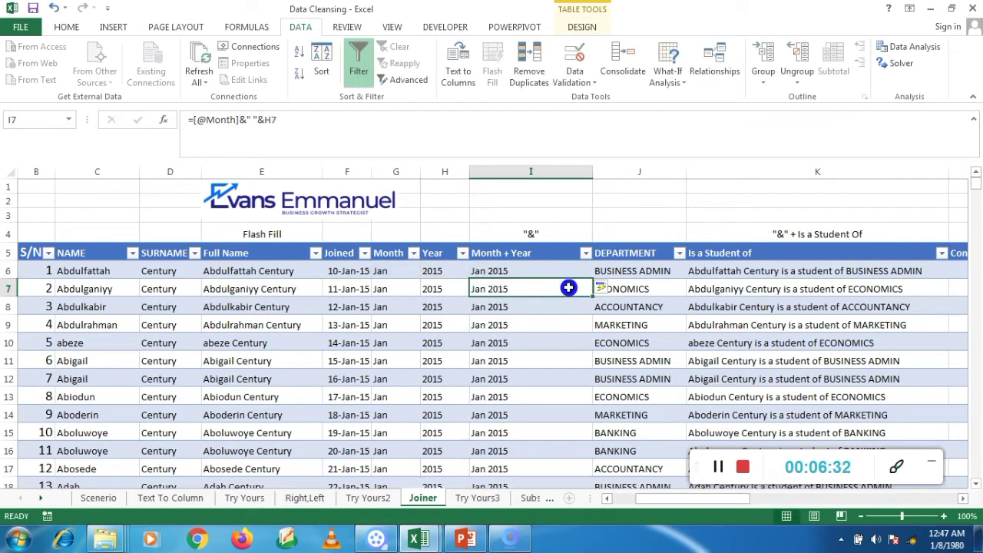
left_click(521, 270)
Step: Move along rows 7 and 6 to the Concatenate column, start an entry, then cancel it
key("Down")
key("Right")
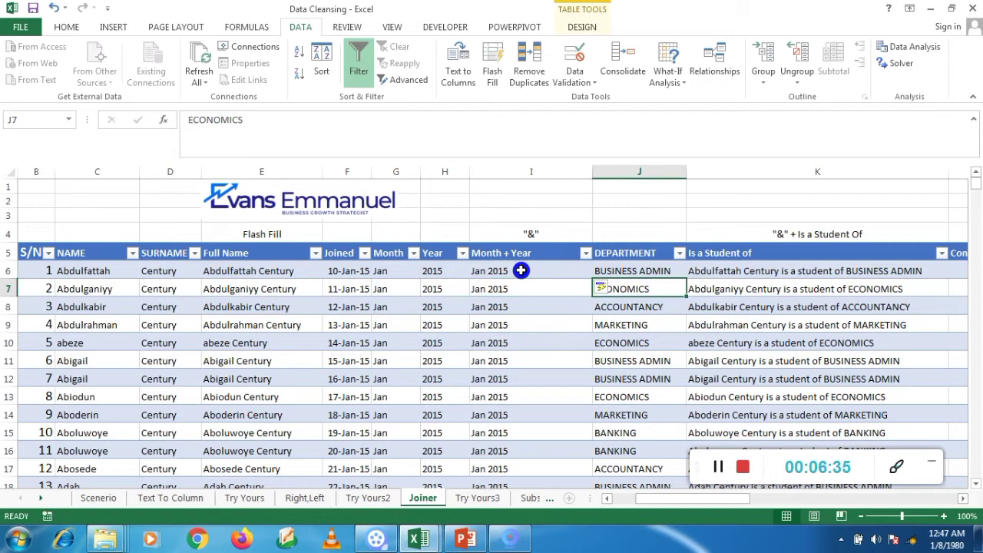
key("Left")
key("Left")
key("Left")
key("Right")
key("Right")
key("Right")
key("Right")
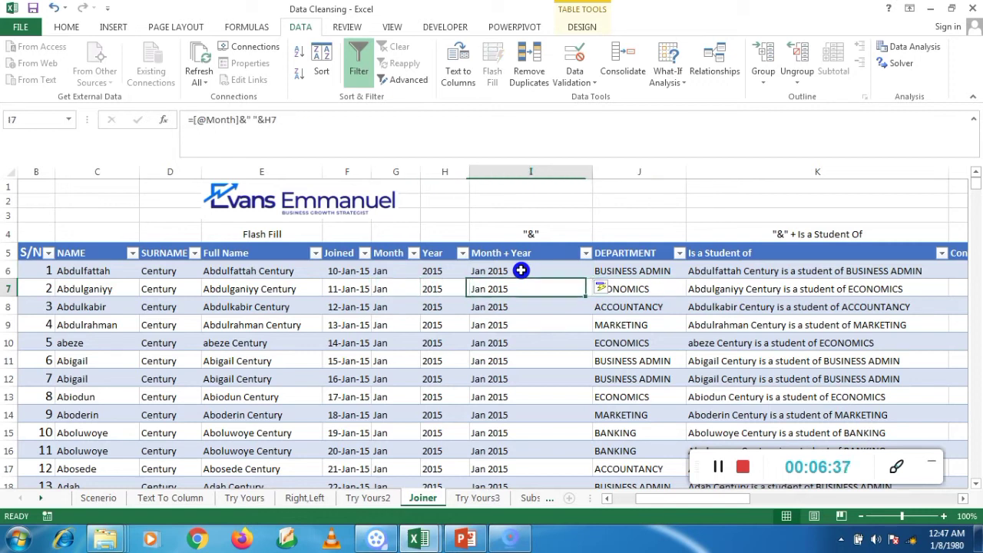
key("Right")
key("Right")
key("Right")
key("Right")
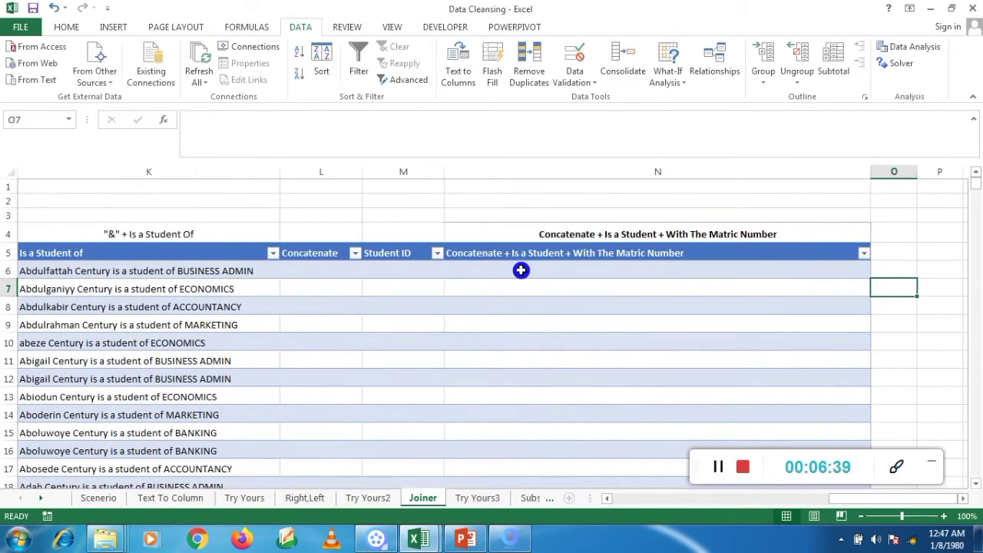
key("Left")
key("Left")
key("Left")
key("Left")
key("Left")
key("Left")
key("Left")
key("Left")
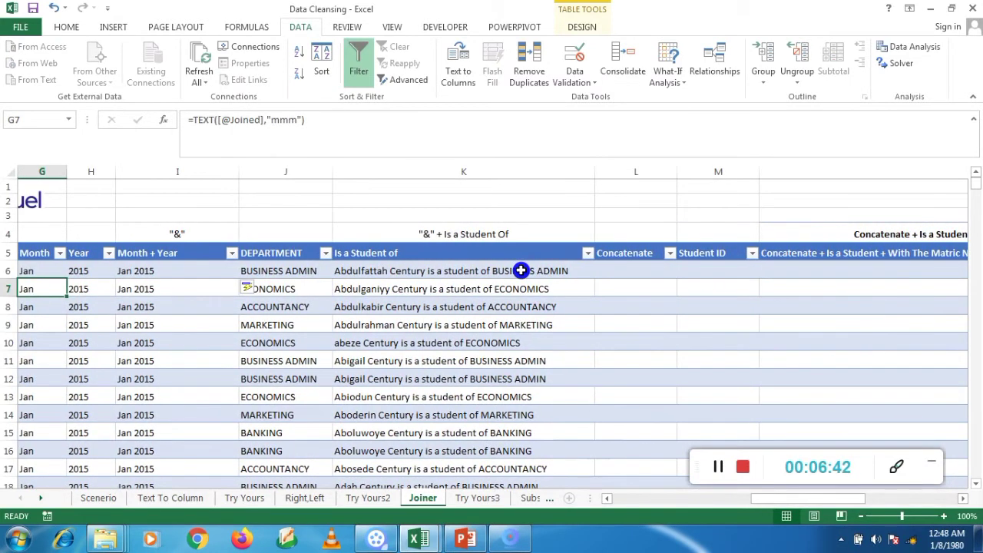
key("Left")
key("Right")
key("Right")
key("Right")
key("Right")
key("Right")
key("Right")
key("Right")
key("Left")
key("Up")
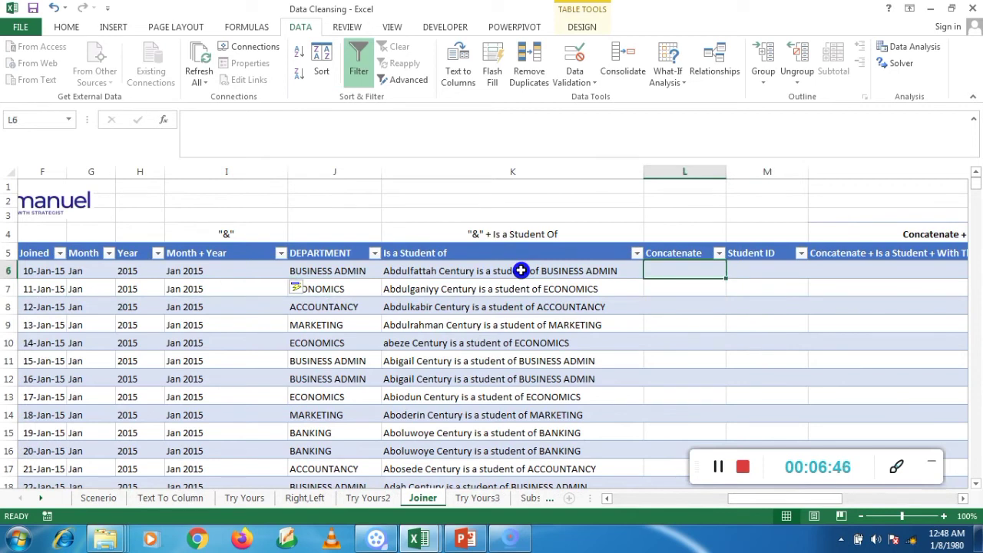
type("=")
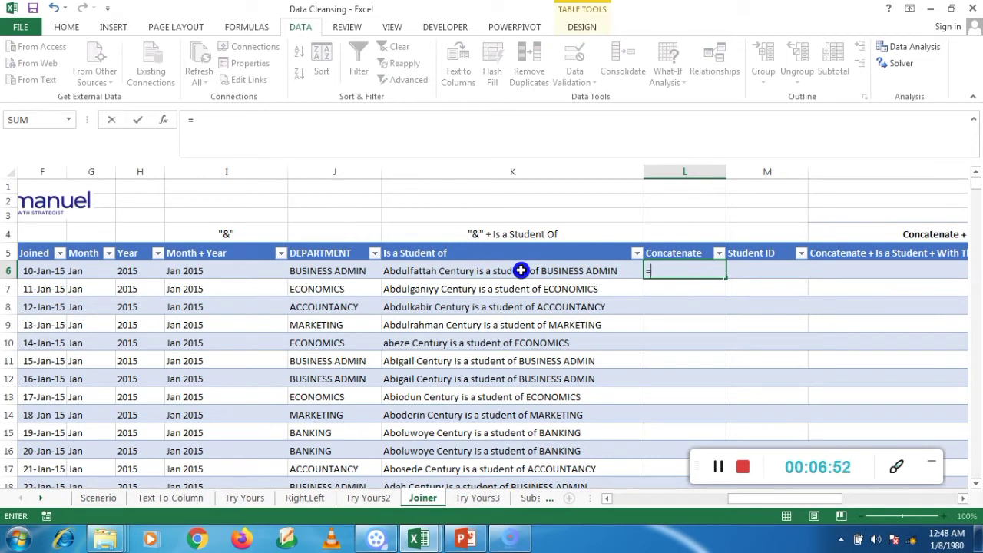
key("Escape")
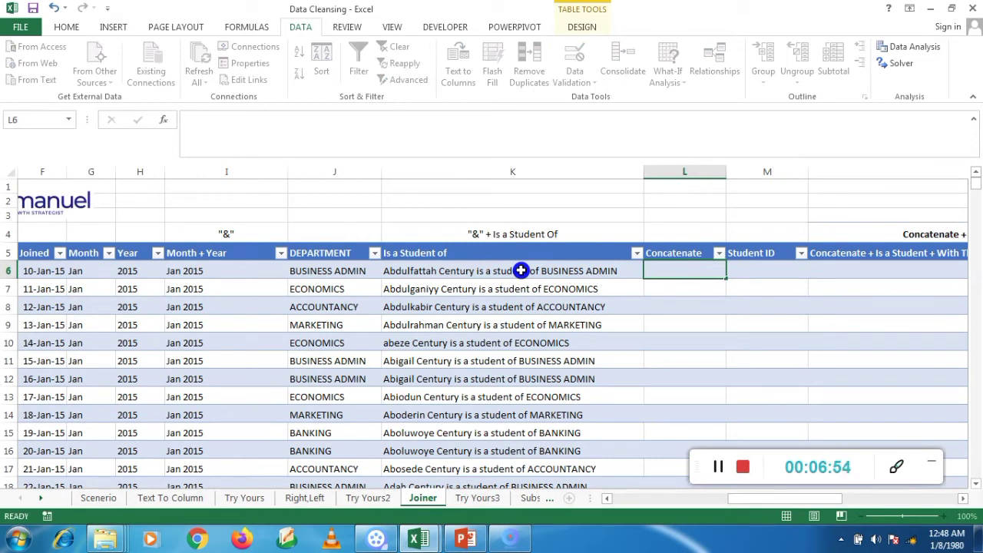
Step: Return to L6 and type = to begin the Concatenate formula
key("Left")
key("Left")
key("Left")
key("Left")
key("Left")
key("Left")
key("Left")
key("Left")
key("Right")
key("Right")
key("Right")
key("Right")
key("Right")
key("Right")
key("Right")
key("Right")
key("Right")
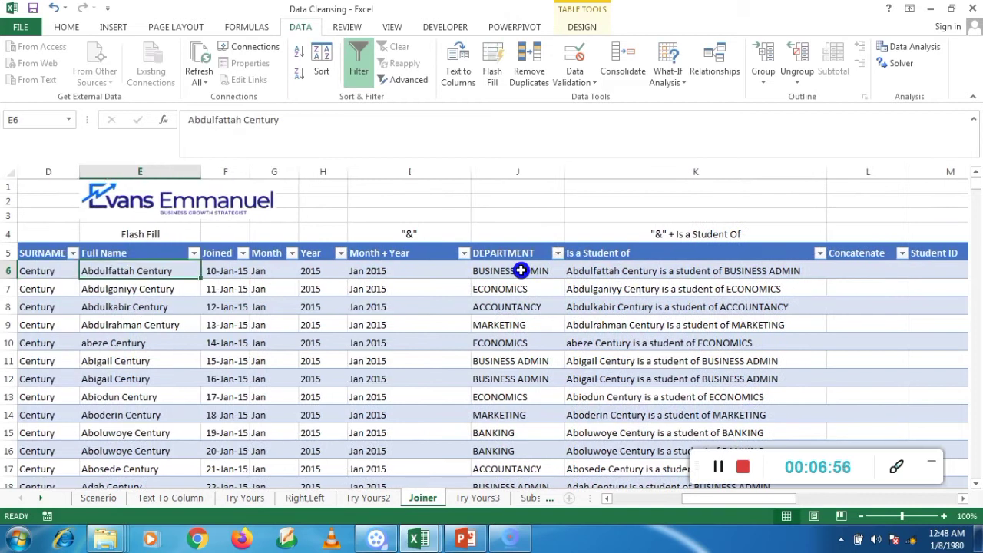
key("Left")
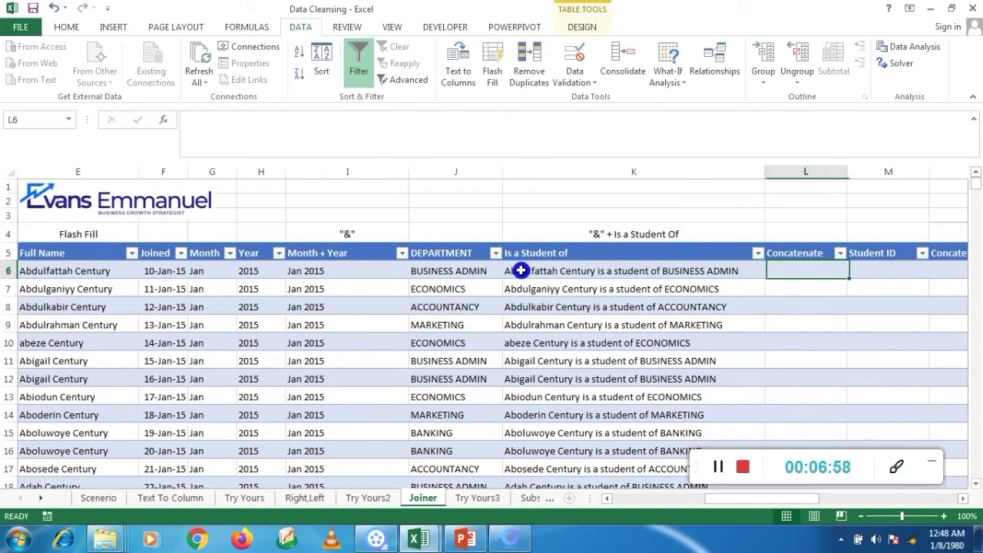
type("=")
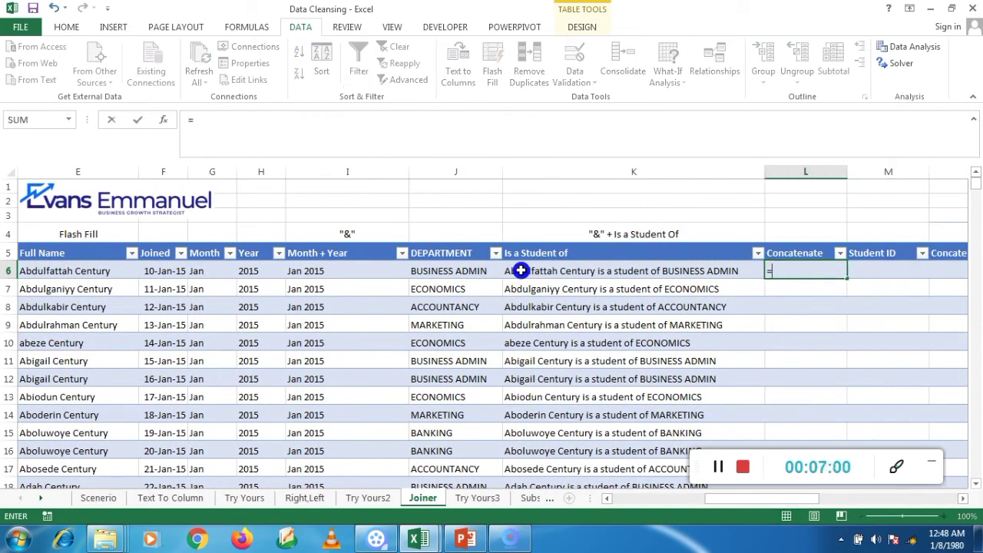
left_click(742, 467)
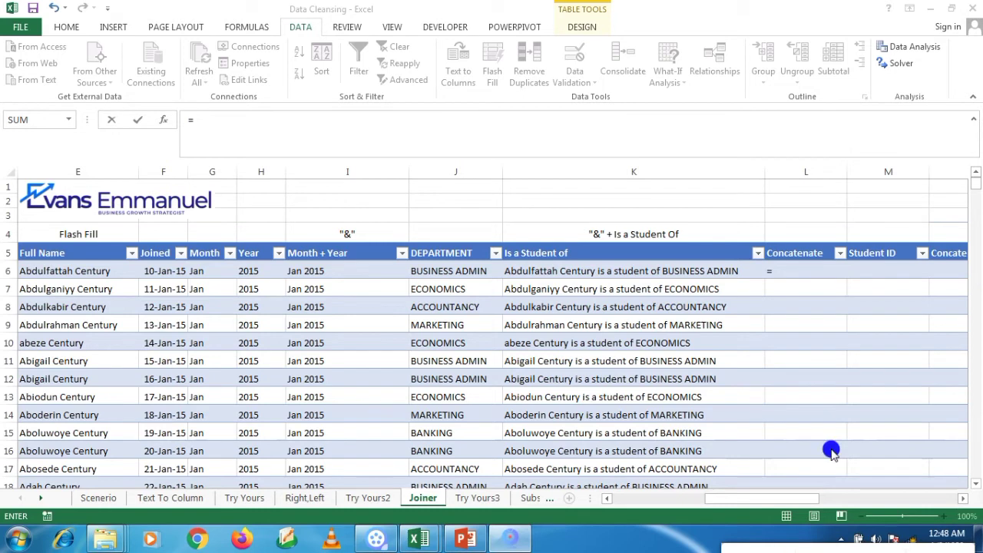
left_click(791, 265)
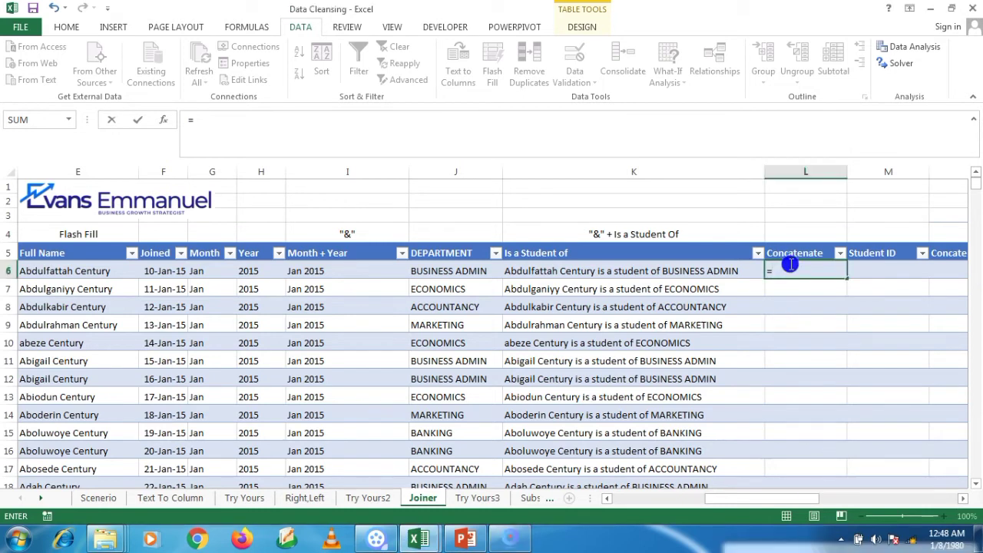
type("conca")
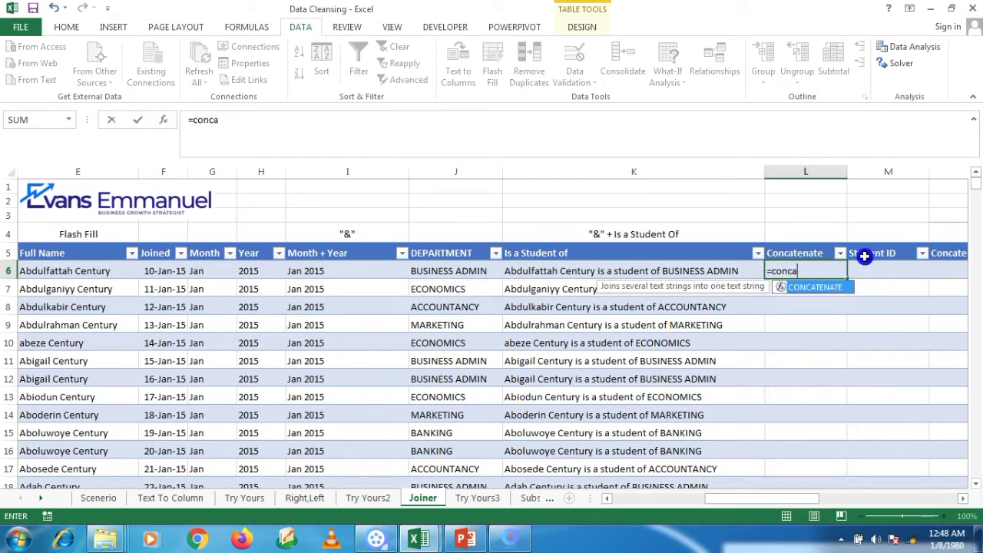
double_click(842, 288)
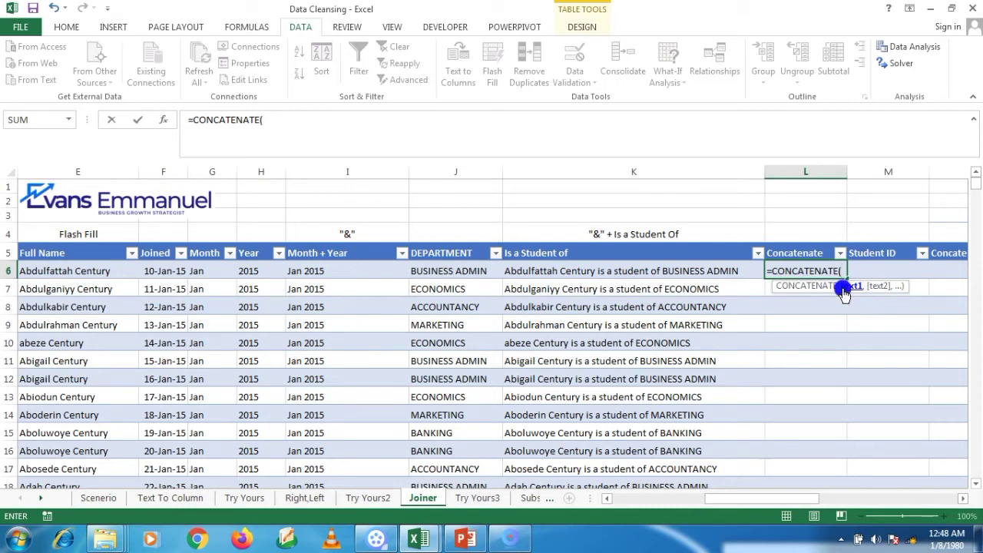
left_click_drag(774, 499, 707, 498)
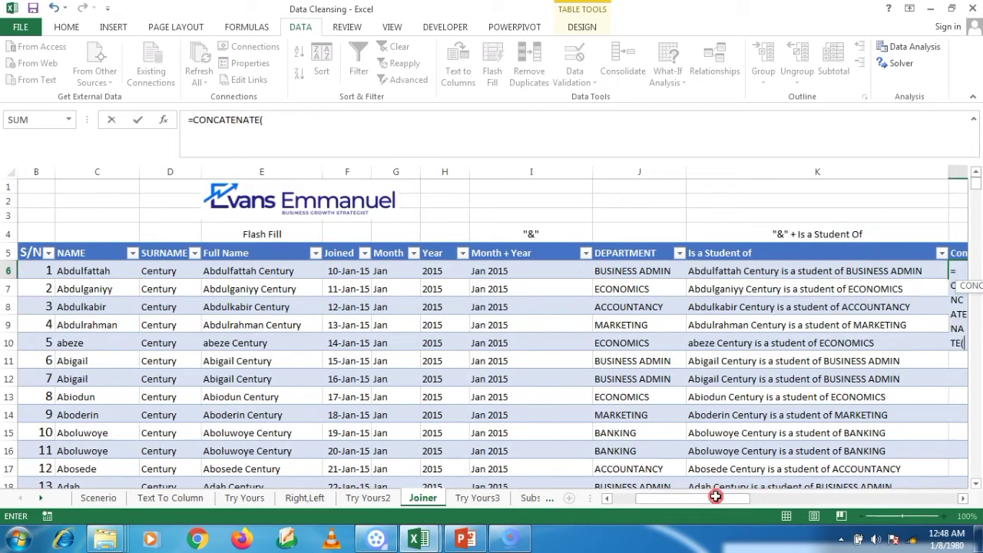
left_click(100, 272)
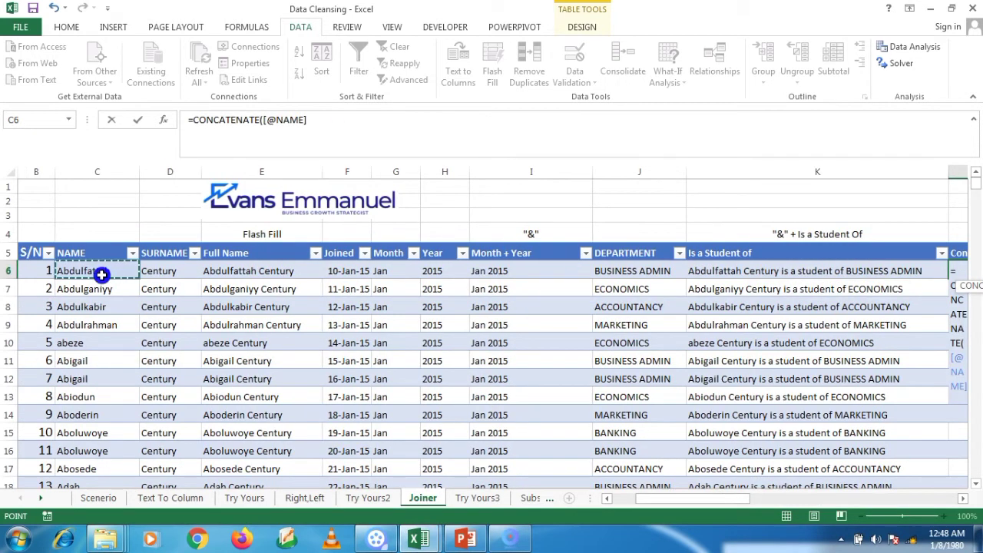
type(",\"")
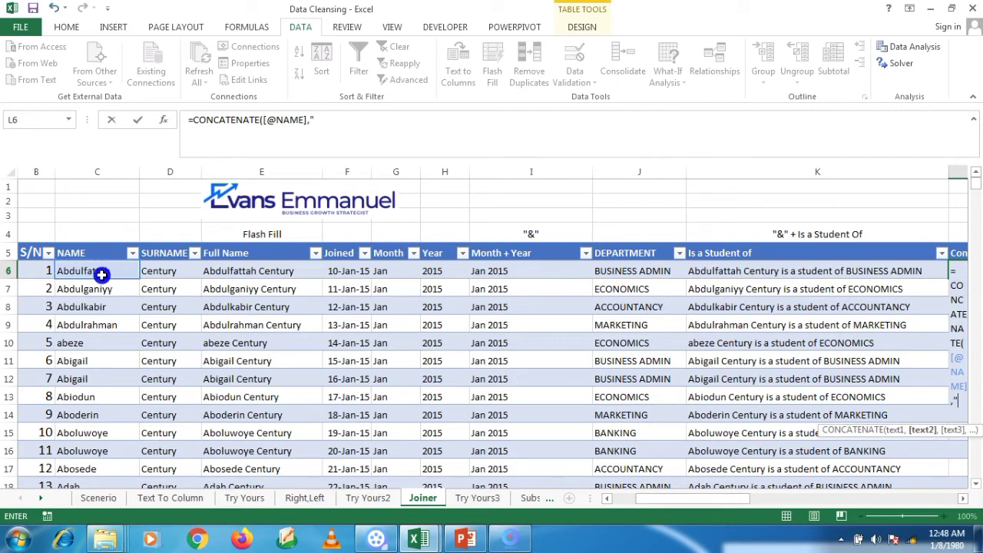
type(" \",")
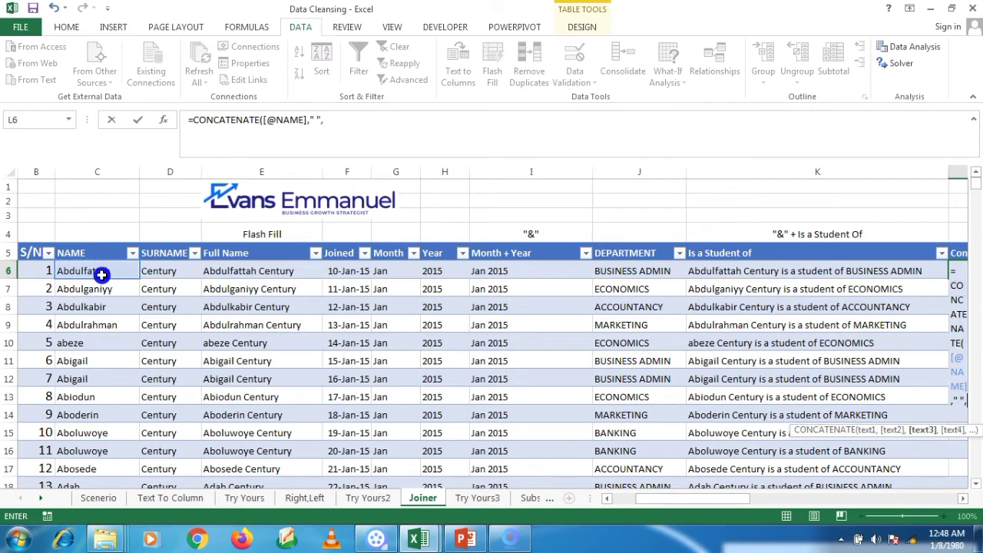
left_click(161, 273)
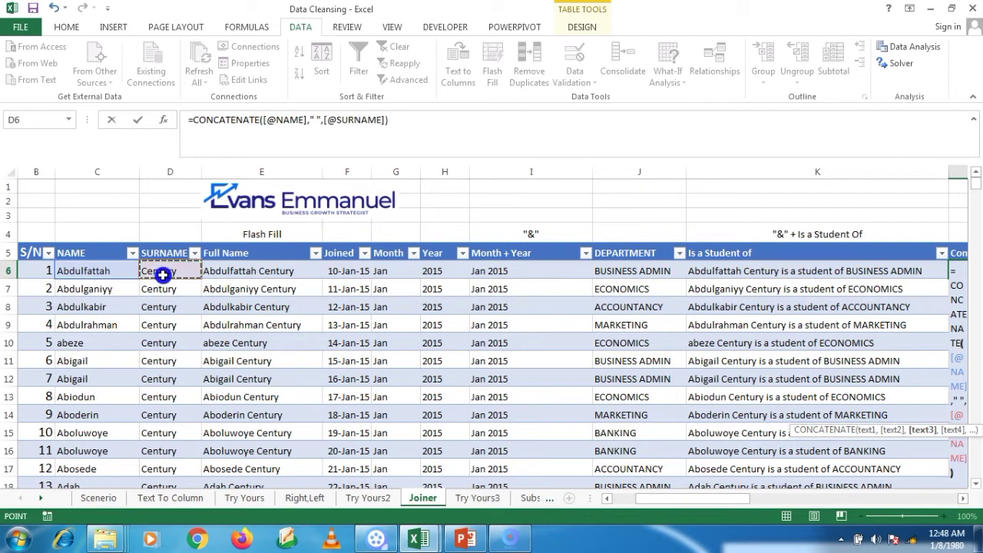
type(")")
key("Return")
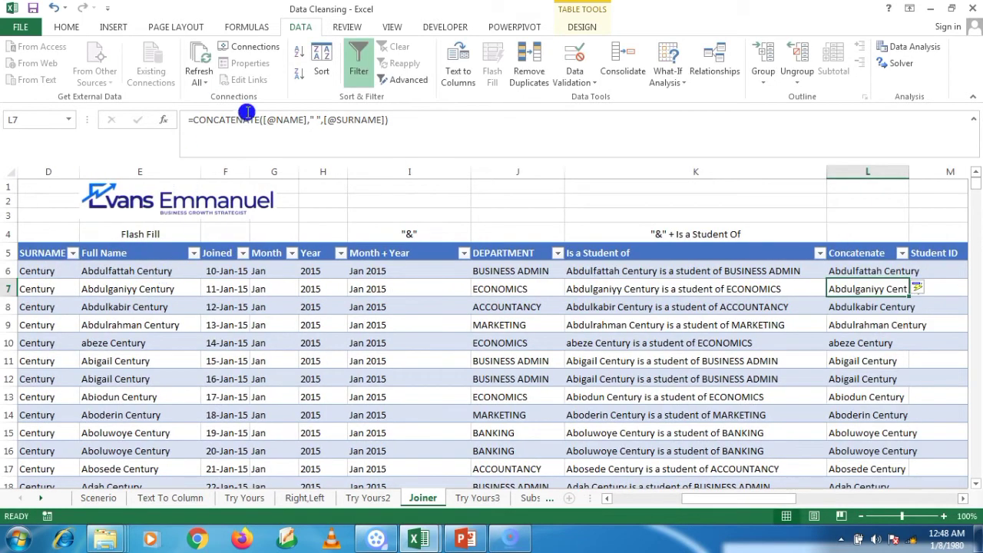
left_click_drag(910, 169, 950, 170)
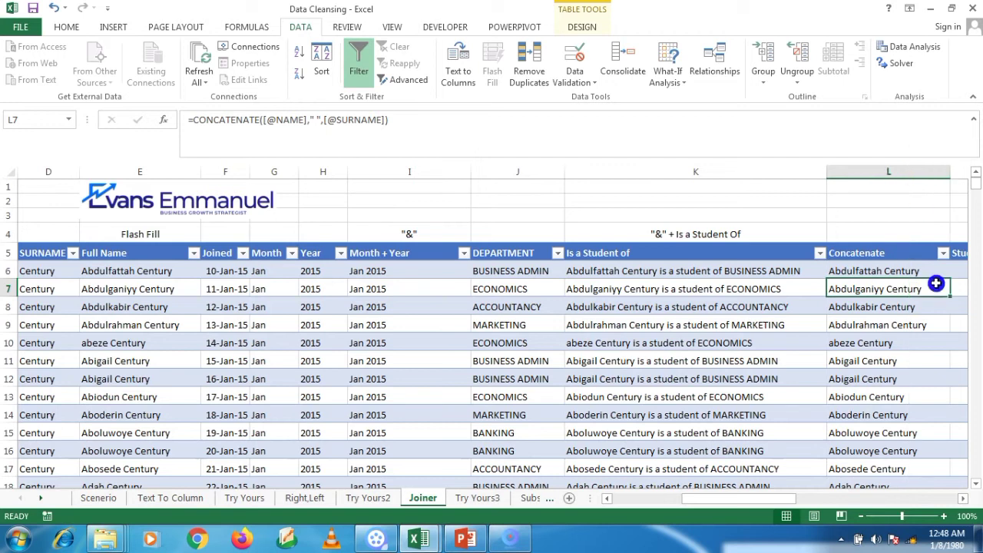
key("Right")
key("Right")
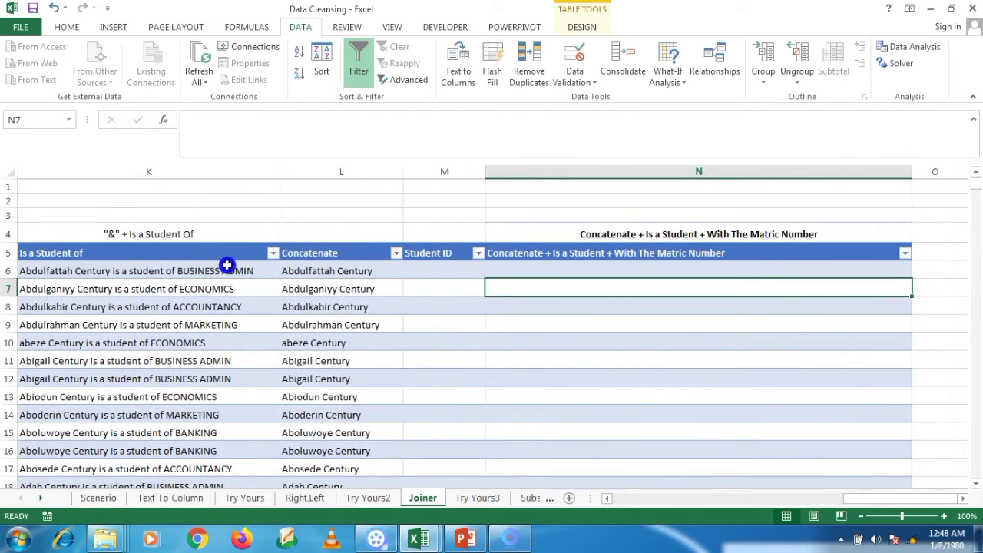
left_click(434, 273)
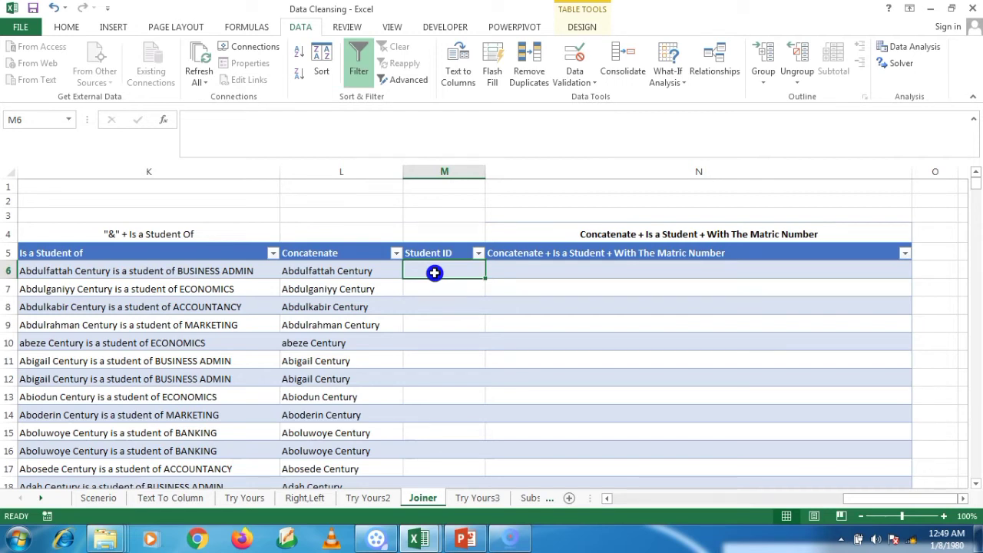
type("=con")
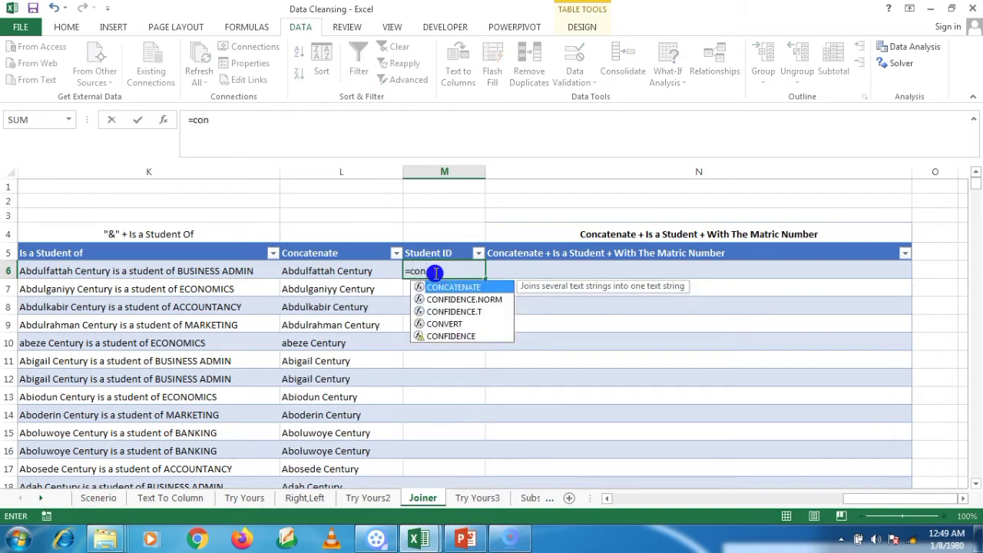
double_click(446, 287)
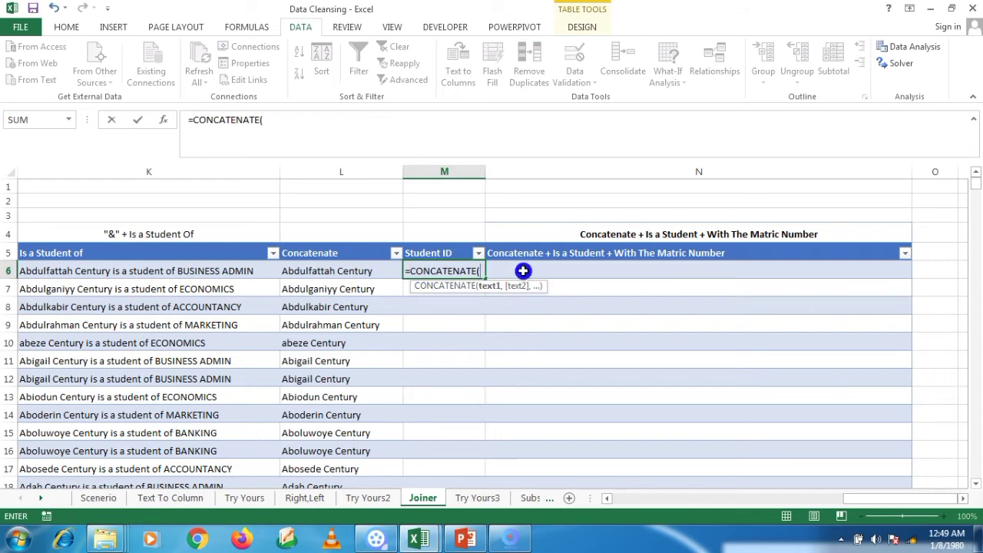
type("le")
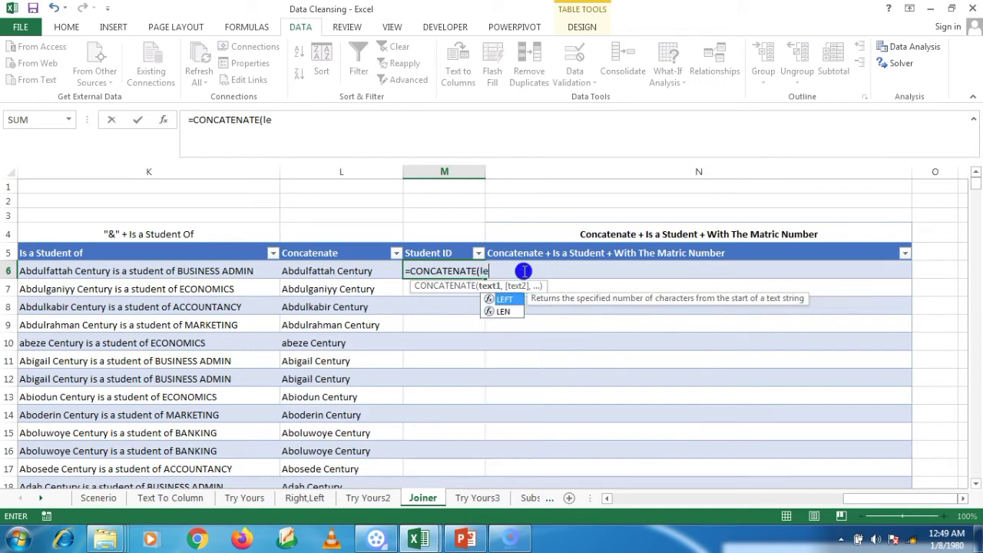
type("ft(")
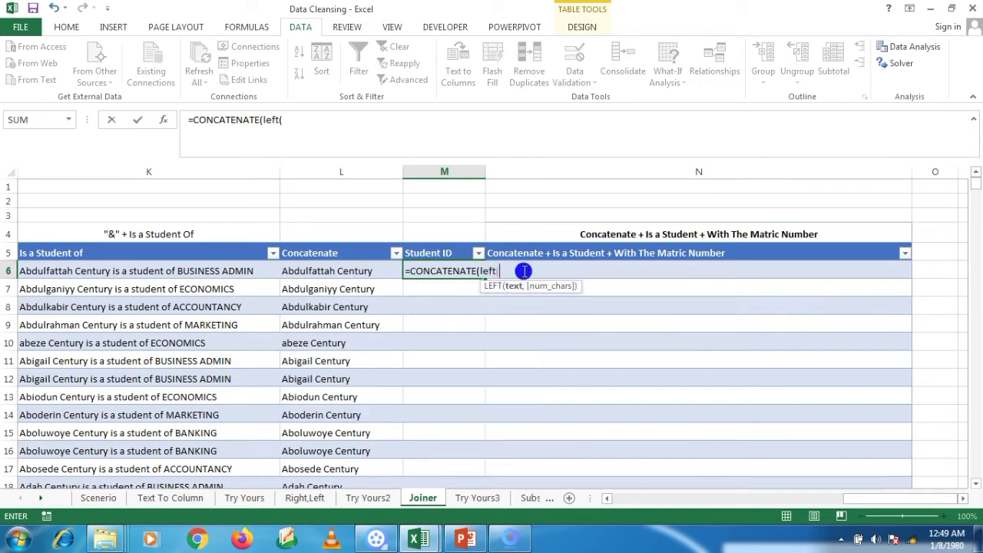
left_click_drag(872, 500, 826, 505)
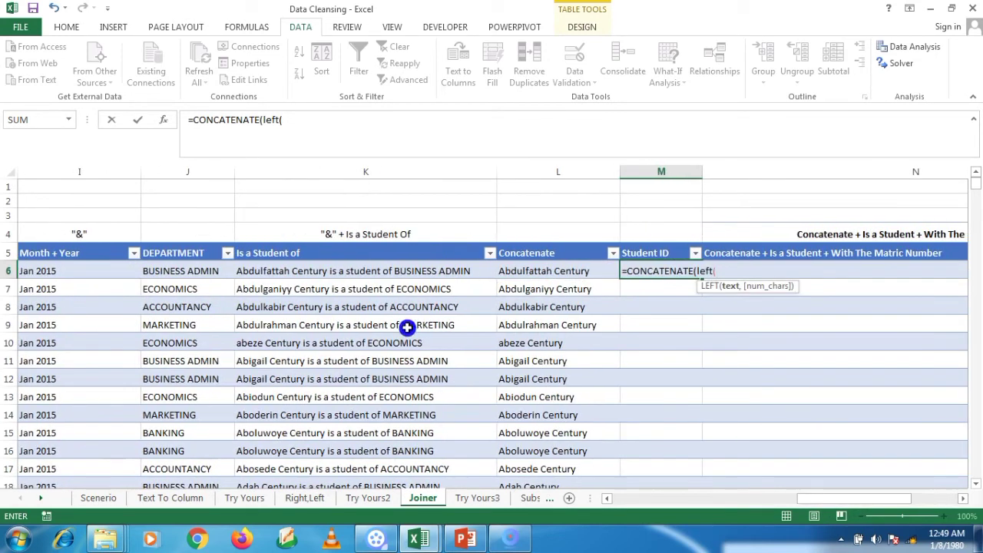
left_click(203, 269)
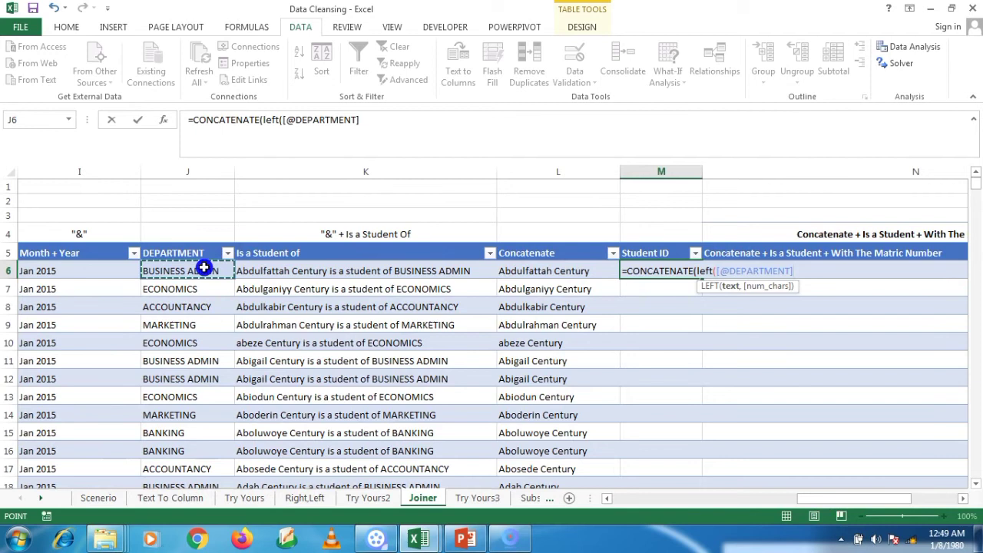
type(",")
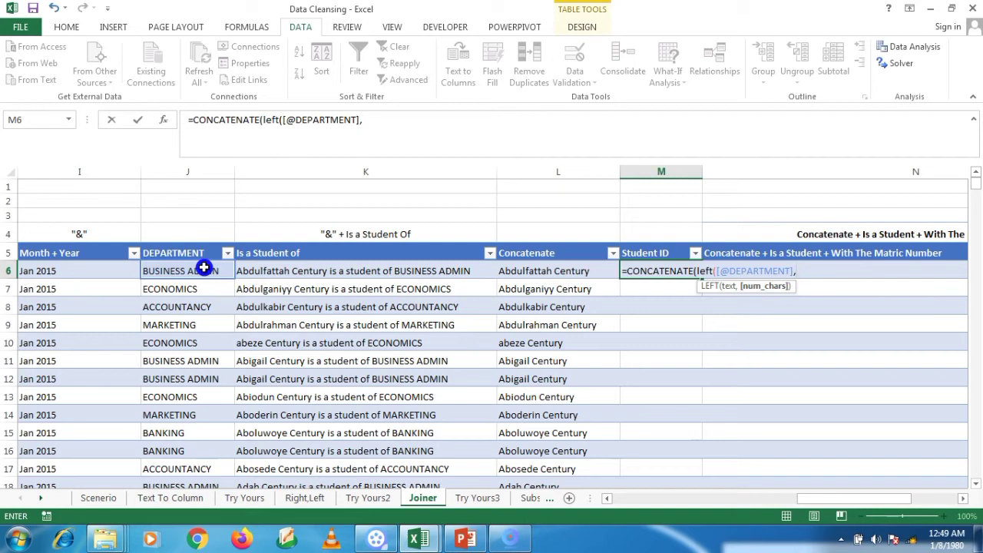
type("3,")
key("BackSpace")
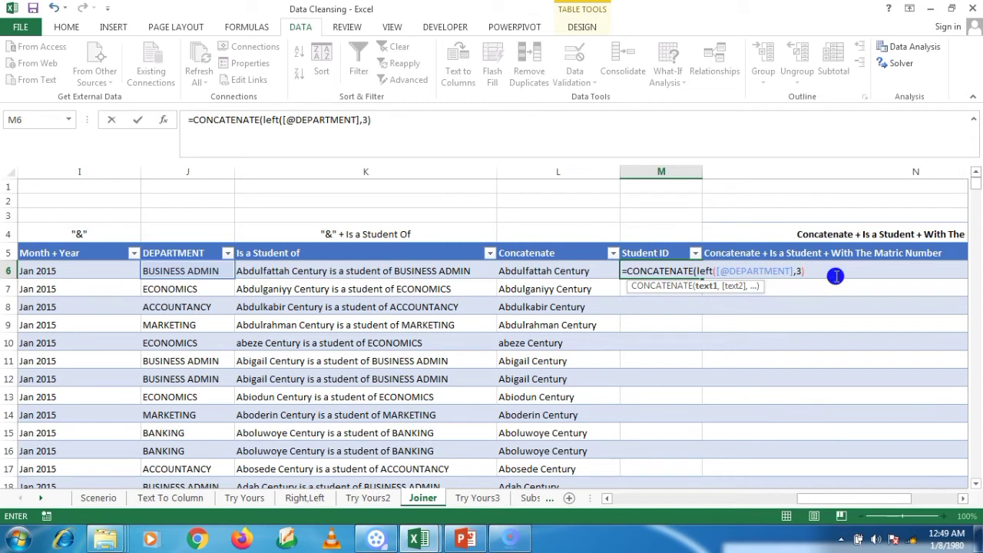
Step: Append "-", "00" and the row's S/N reference to the Student ID formula
type(",")
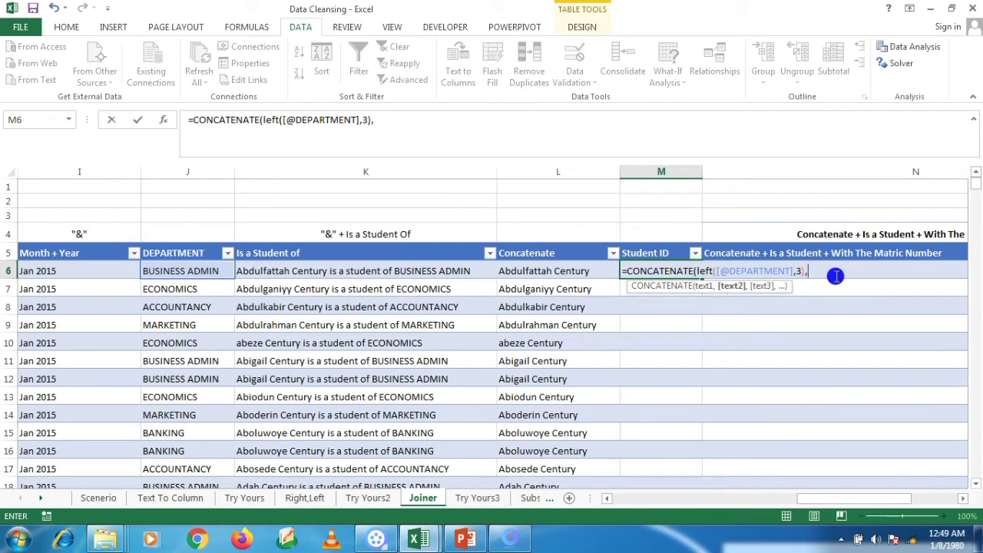
type("\"-\",")
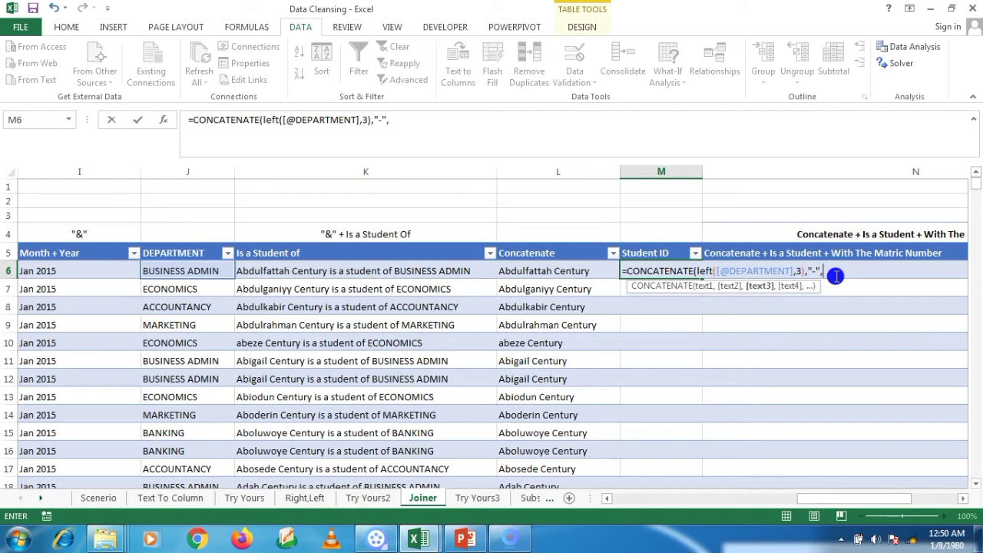
left_click_drag(835, 500, 664, 503)
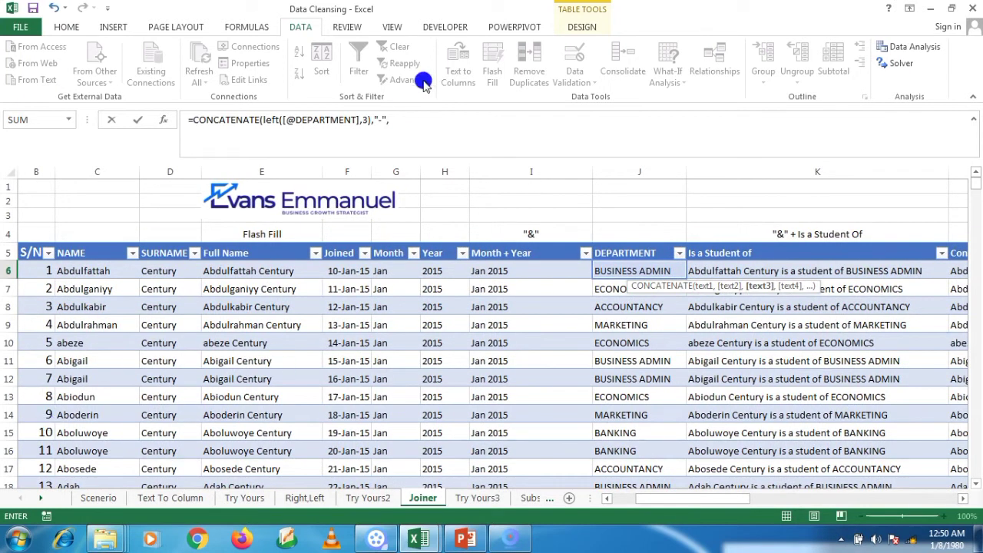
left_click(400, 124)
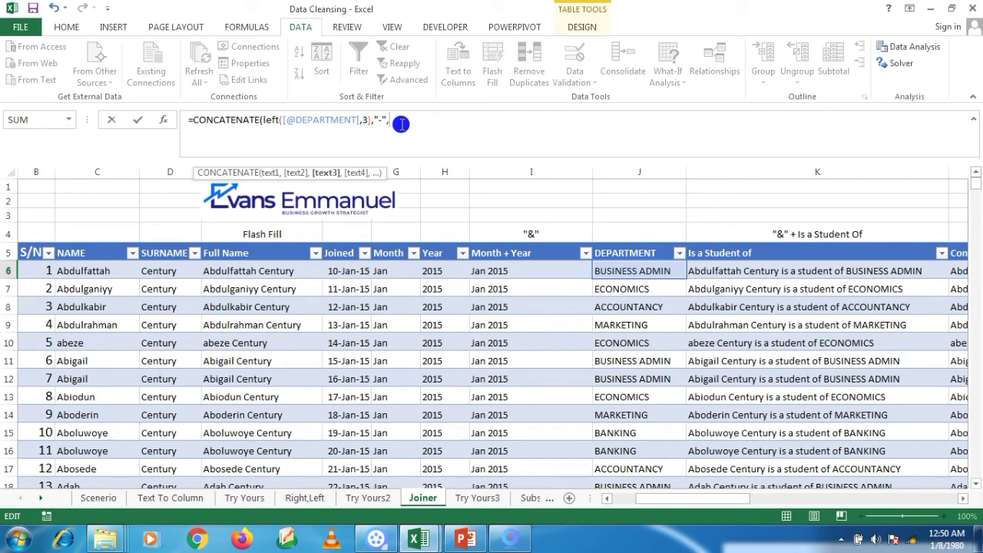
type("\"")
type("000")
type(",")
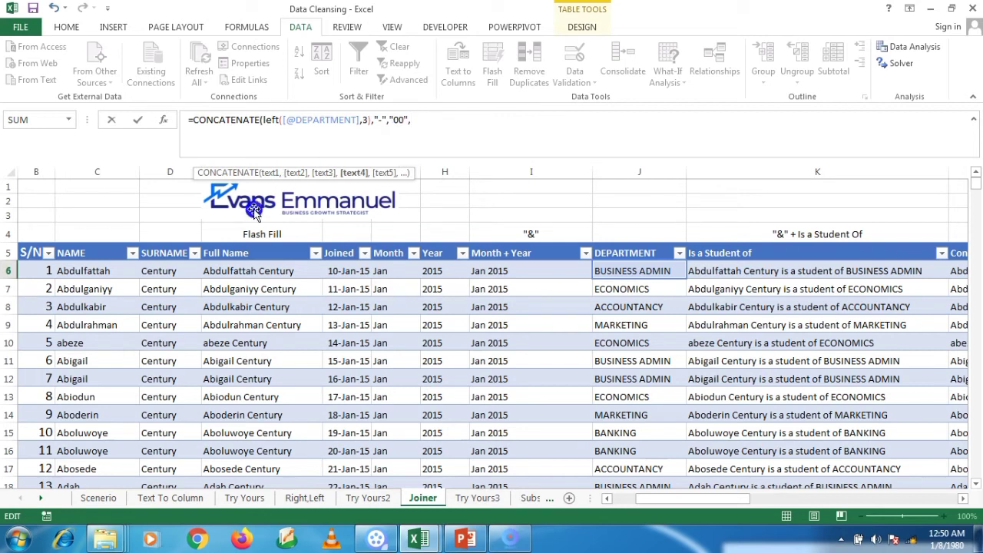
left_click(37, 278)
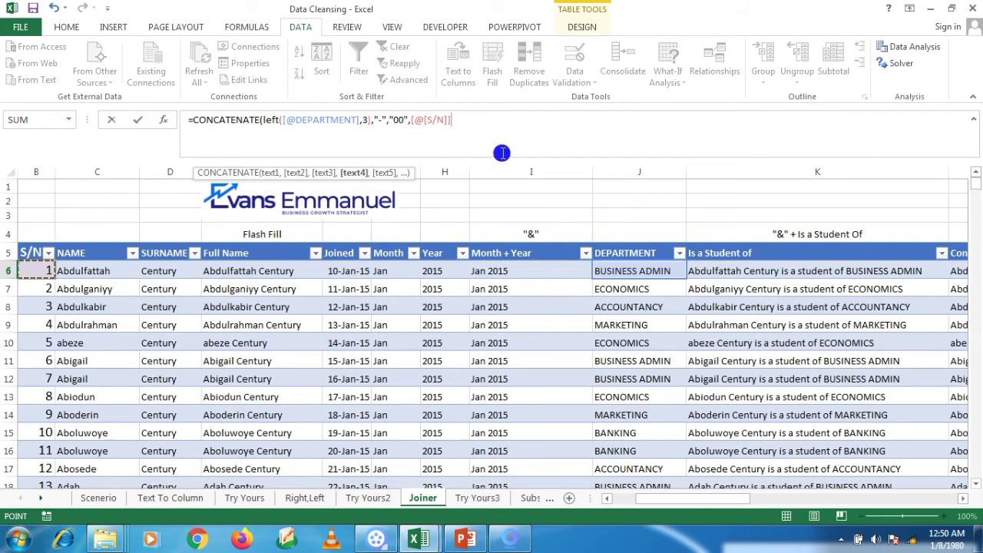
Step: Close and commit the Student ID formula, then review IDs from BUS-001 down to ACC-0012
type(")")
key("Return")
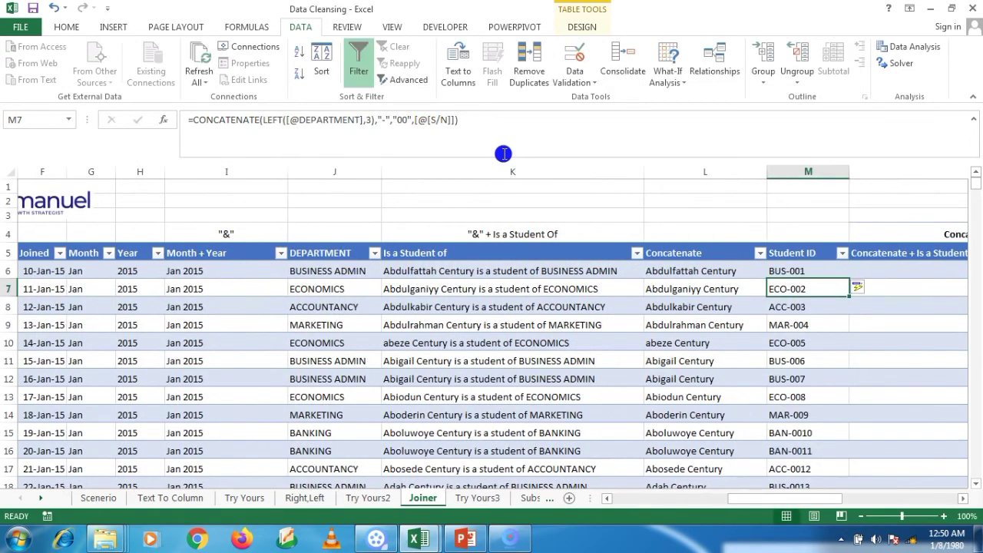
left_click(808, 271)
key("Down")
key("Down")
key("Down")
key("Down")
key("Down")
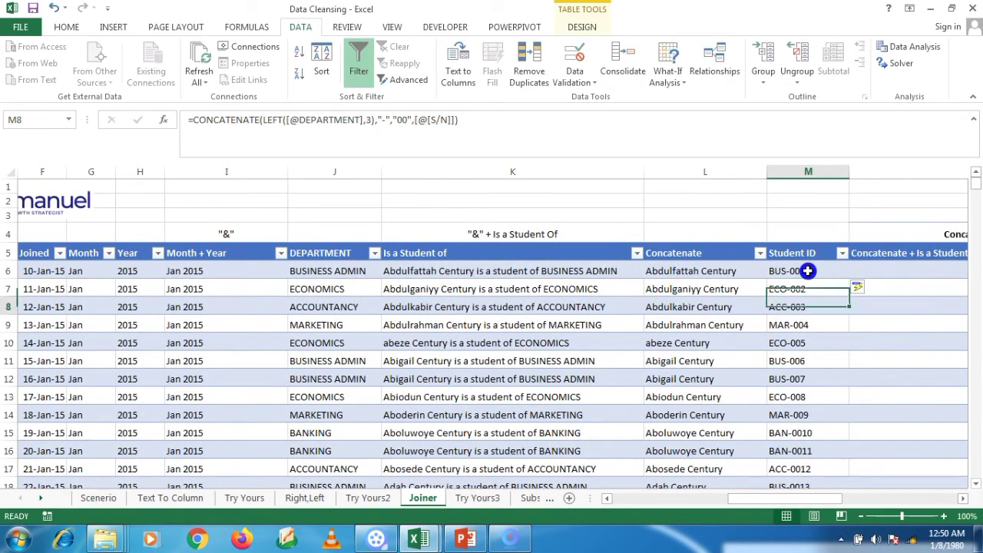
key("Down")
key("Down")
key("Down")
key("Up")
key("Up")
key("Up")
key("Up")
key("Up")
key("Up")
key("Up")
key("Up")
key("Up")
key("Up")
key("Down")
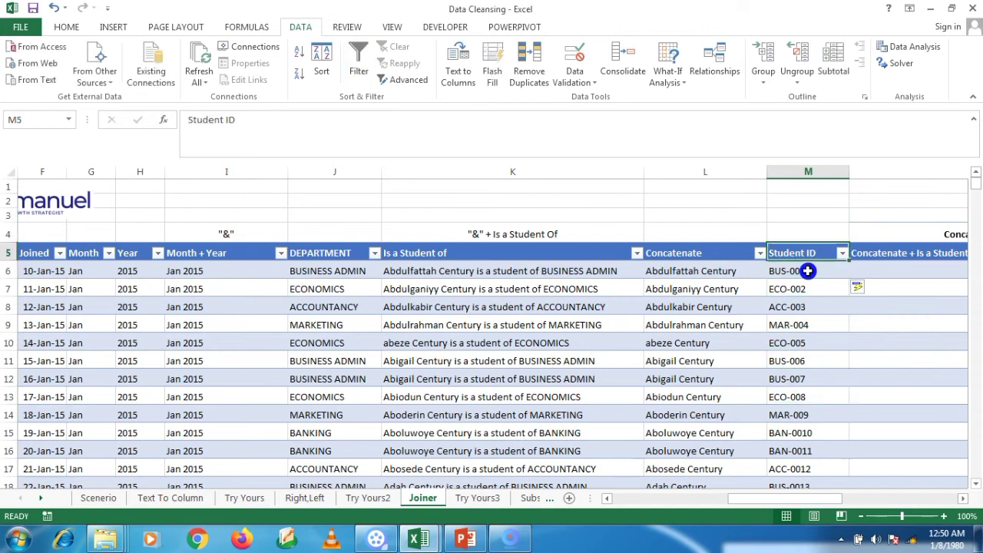
key("Down")
key("Down")
key("Up")
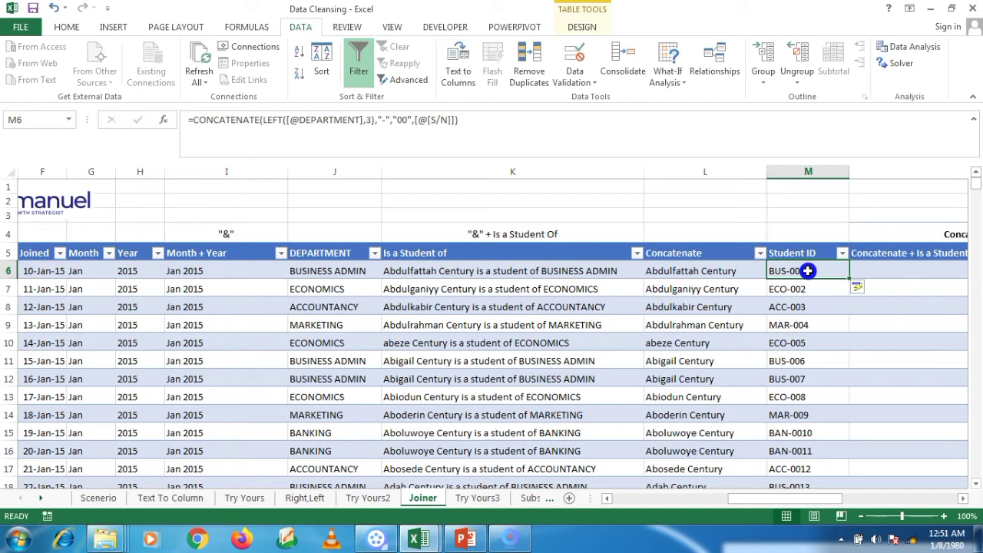
key("Right")
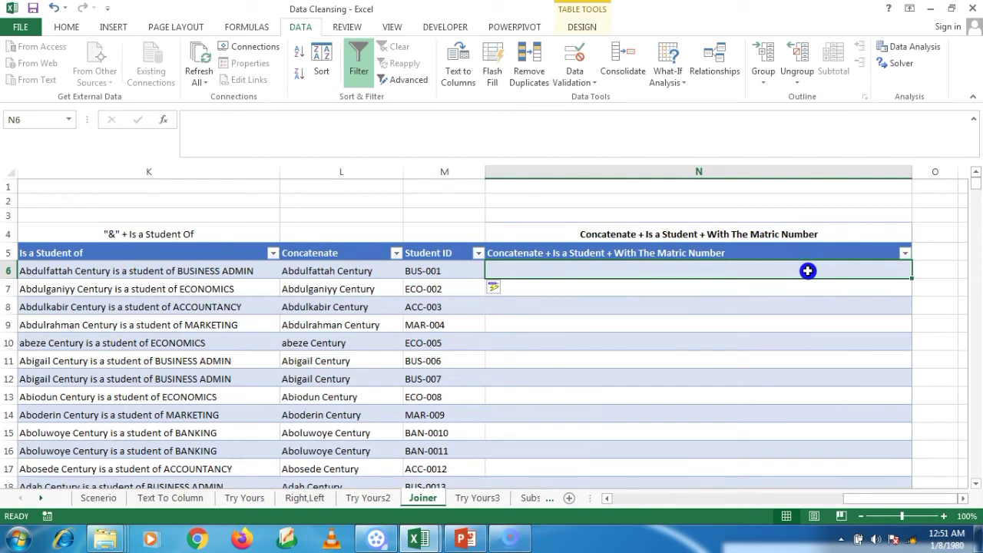
type("=")
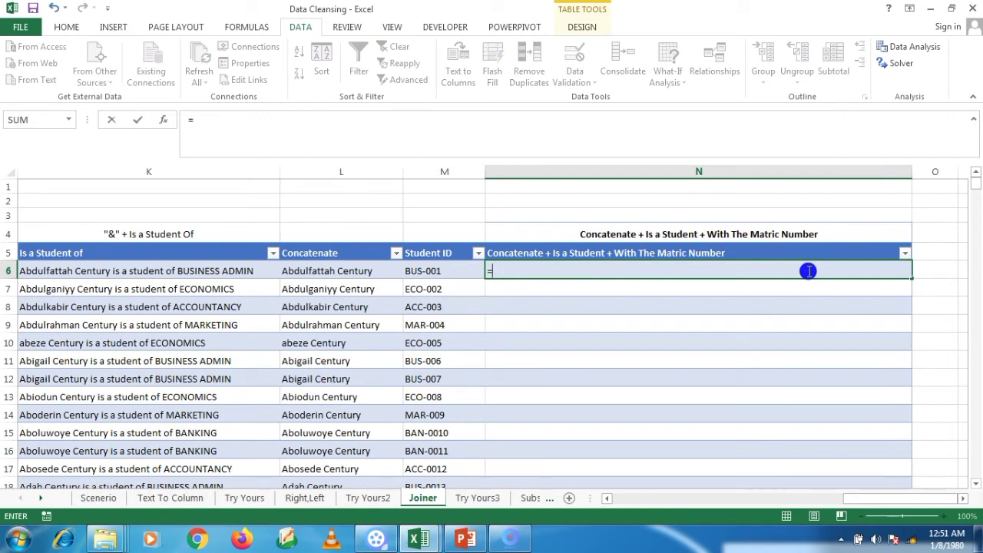
left_click(361, 271)
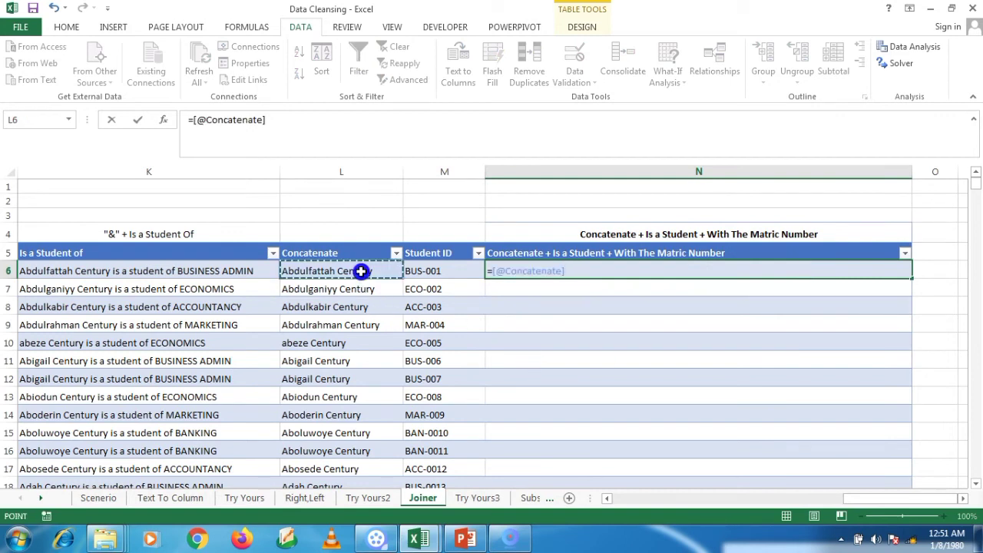
key("BackSpace")
key("BackSpace")
key("BackSpace")
key("BackSpace")
key("BackSpace")
key("BackSpace")
key("BackSpace")
key("BackSpace")
key("BackSpace")
key("BackSpace")
key("BackSpace")
key("BackSpace")
key("BackSpace")
key("BackSpace")
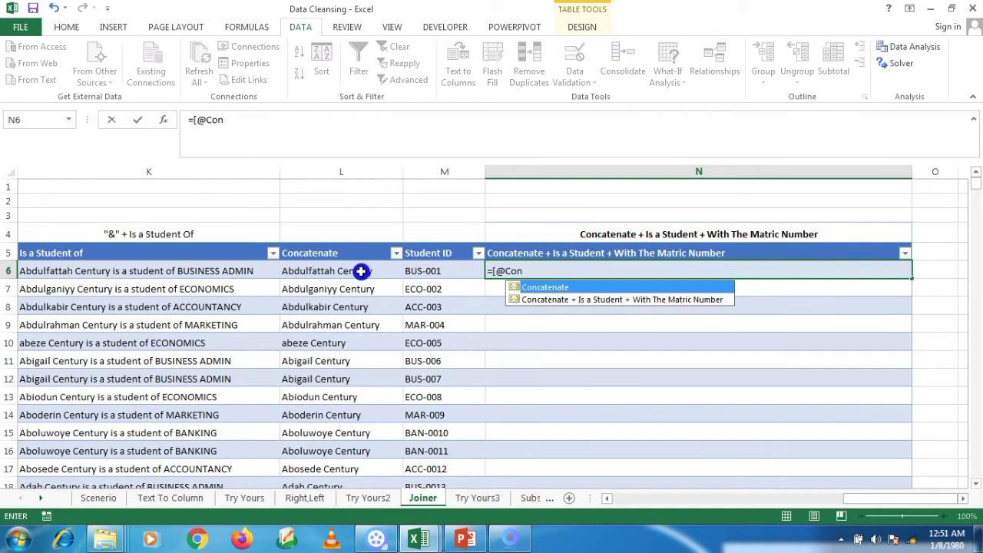
type("con")
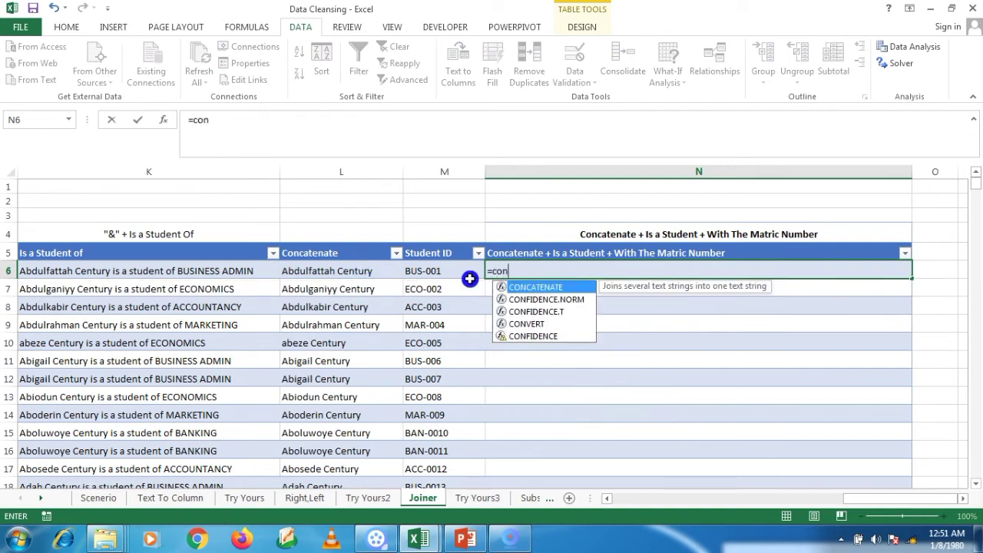
double_click(550, 288)
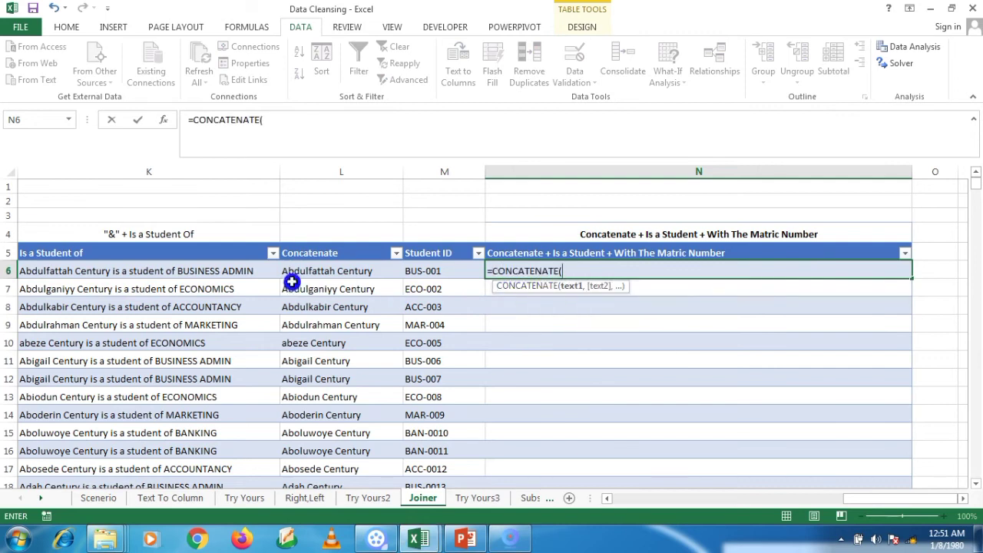
left_click(338, 272)
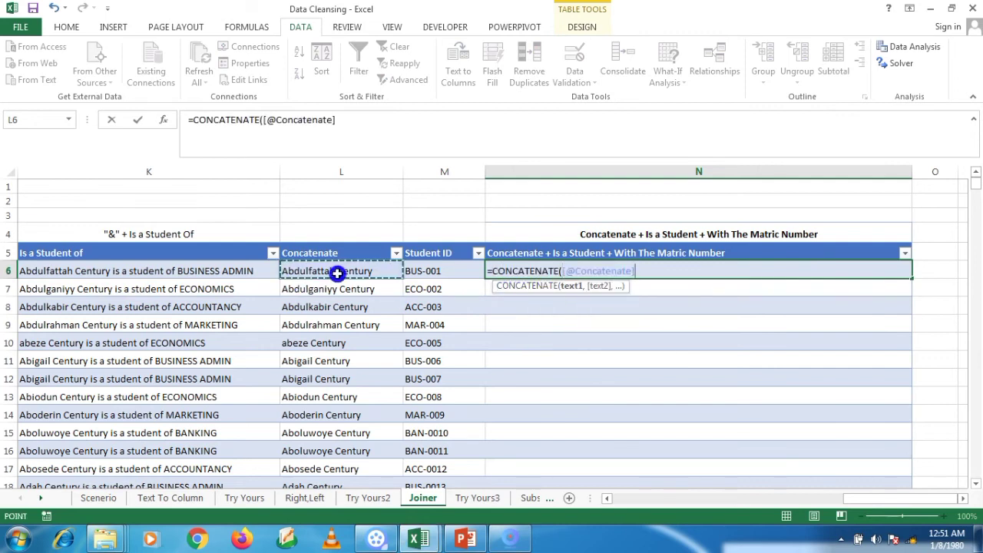
type(",")
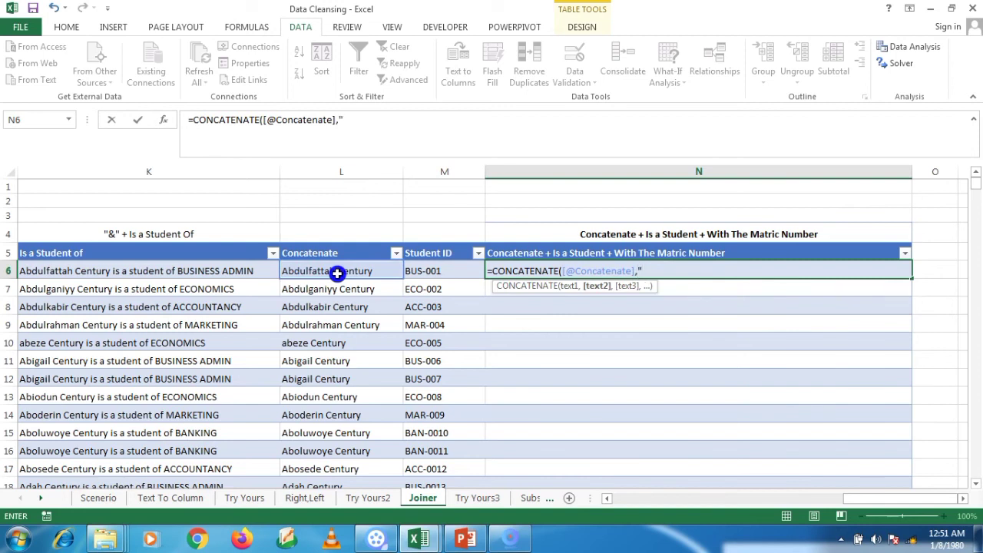
type("is a Student")
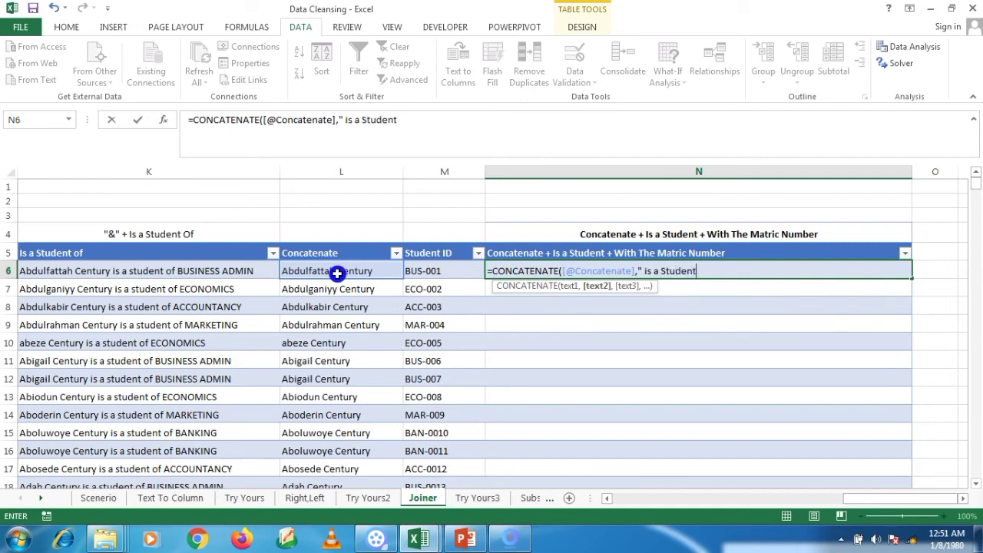
type(" of")
key("BackSpace")
type("\",")
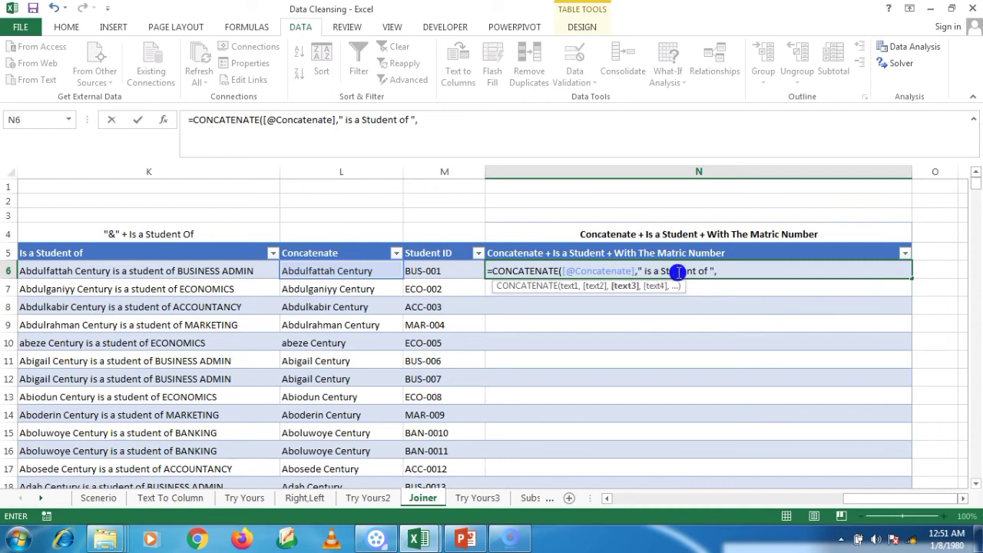
left_click_drag(883, 501, 819, 501)
left_click(250, 270)
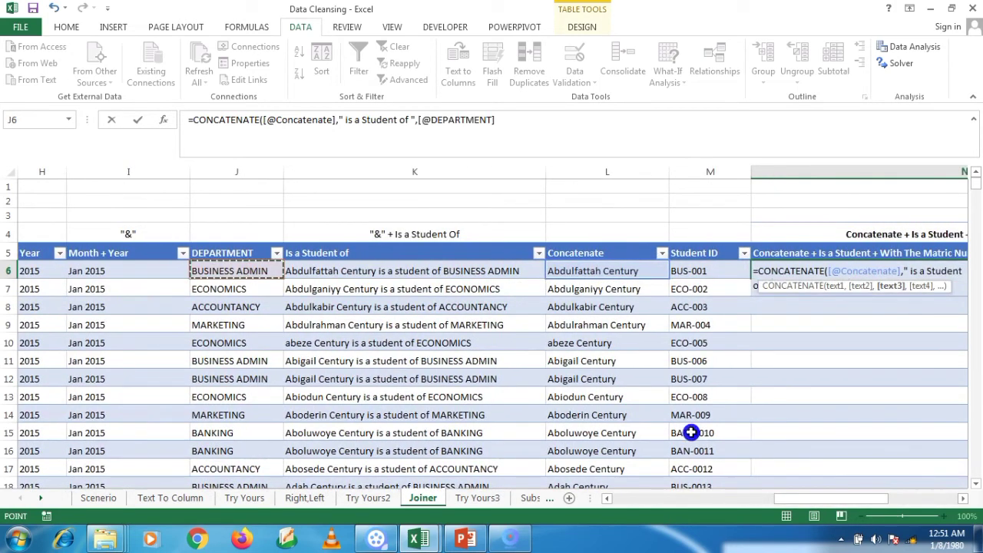
left_click_drag(882, 501, 927, 500)
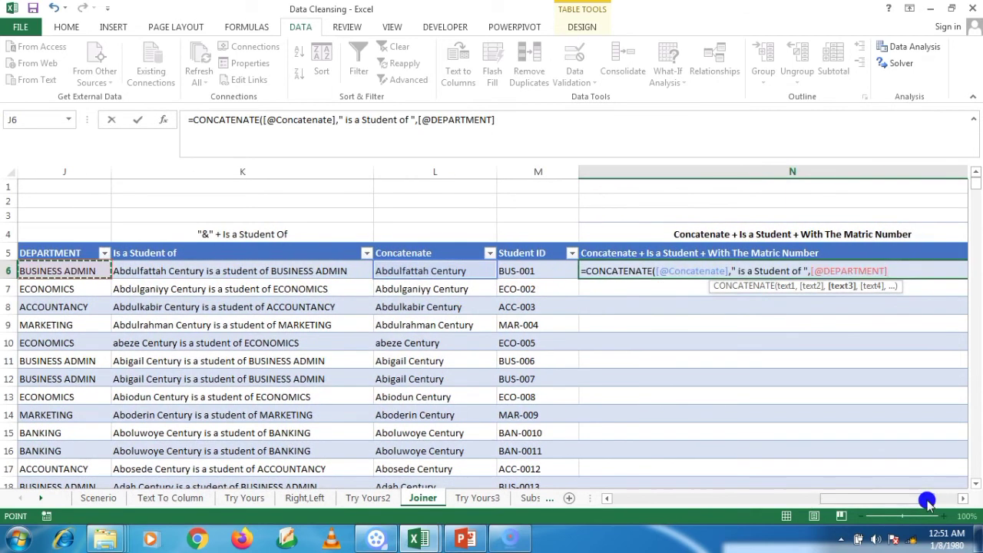
Step: Append " with the Matric Number " and the row's [@[Student ID]] to the N6 formula
type(",")
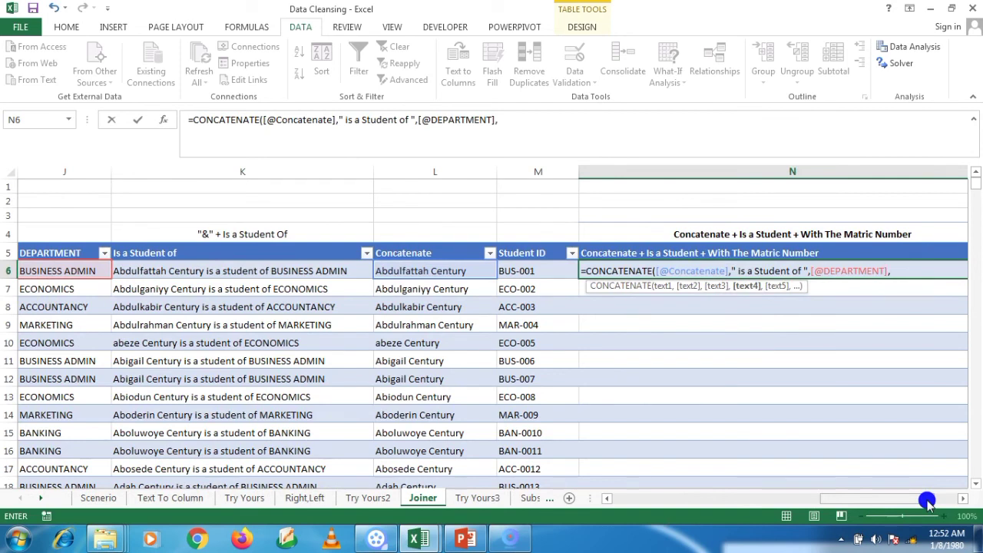
type("\" with the Matric")
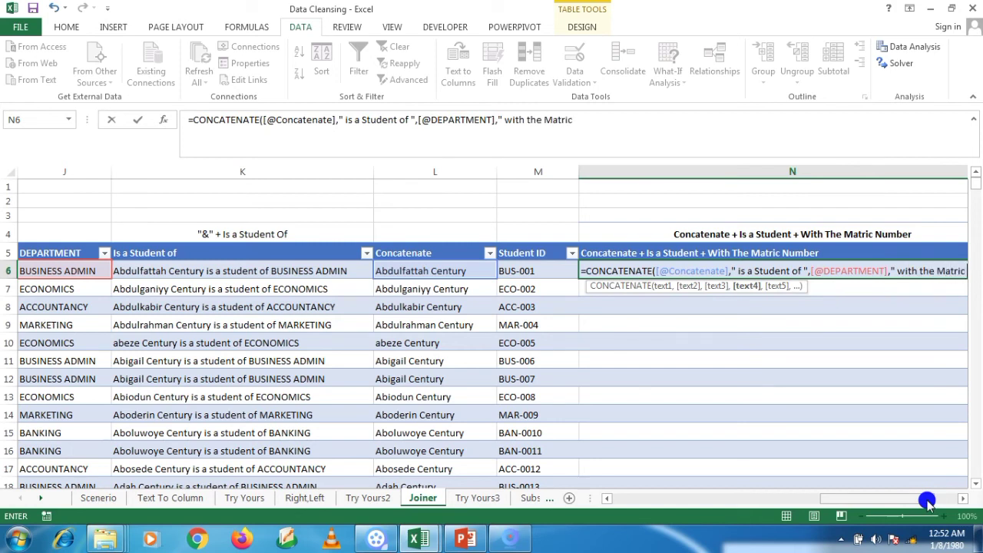
type(" Number")
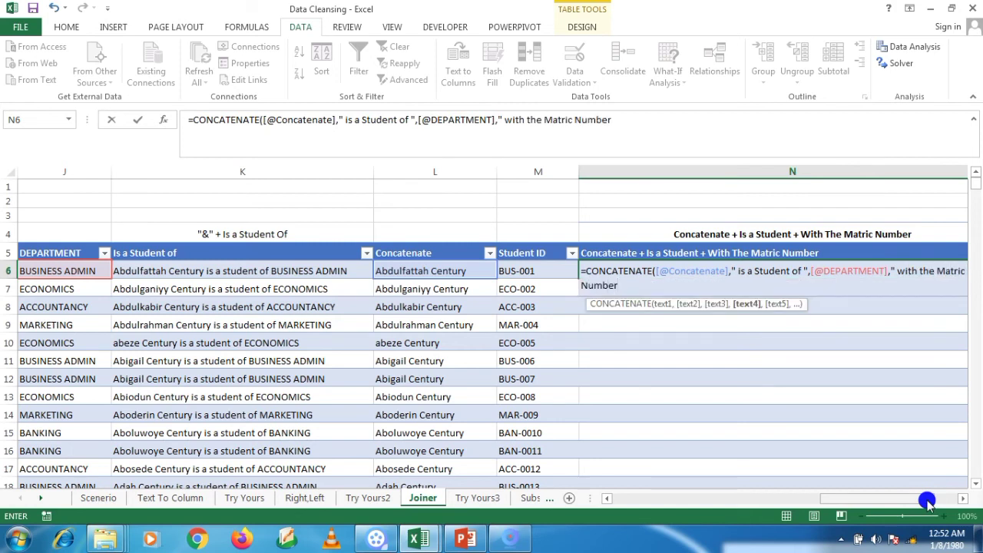
type(",")
key("BackSpace")
type(",")
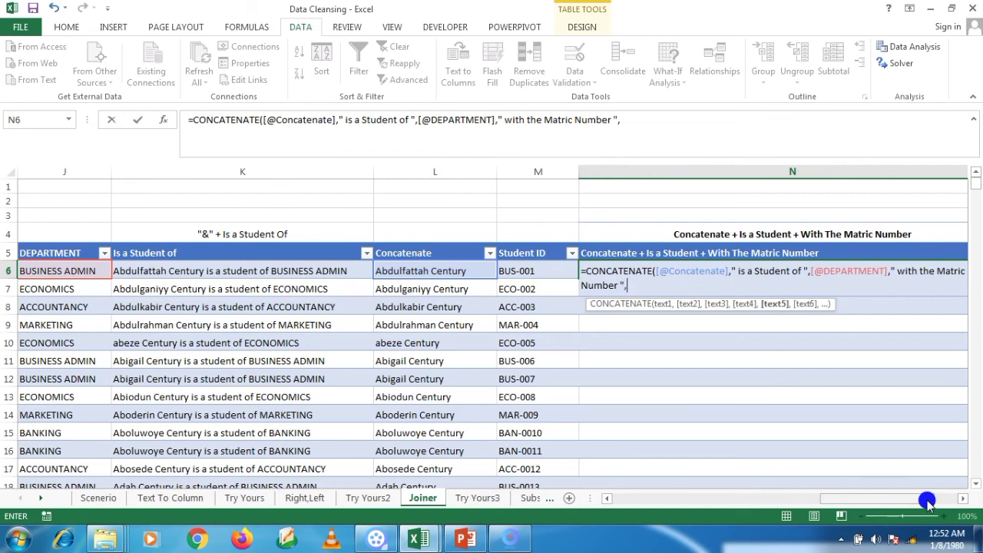
left_click(517, 270)
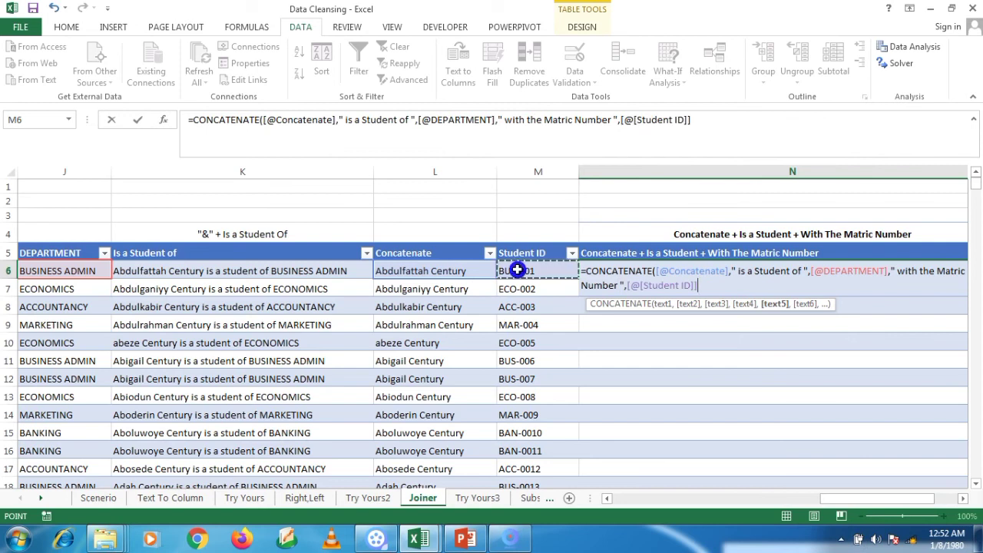
Step: Change 'Matric' to 'Student ID' in the phrase and commit the formula to fill column N
left_click(938, 273)
key("BackSpace")
key("BackSpace")
key("BackSpace")
key("BackSpace")
key("BackSpace")
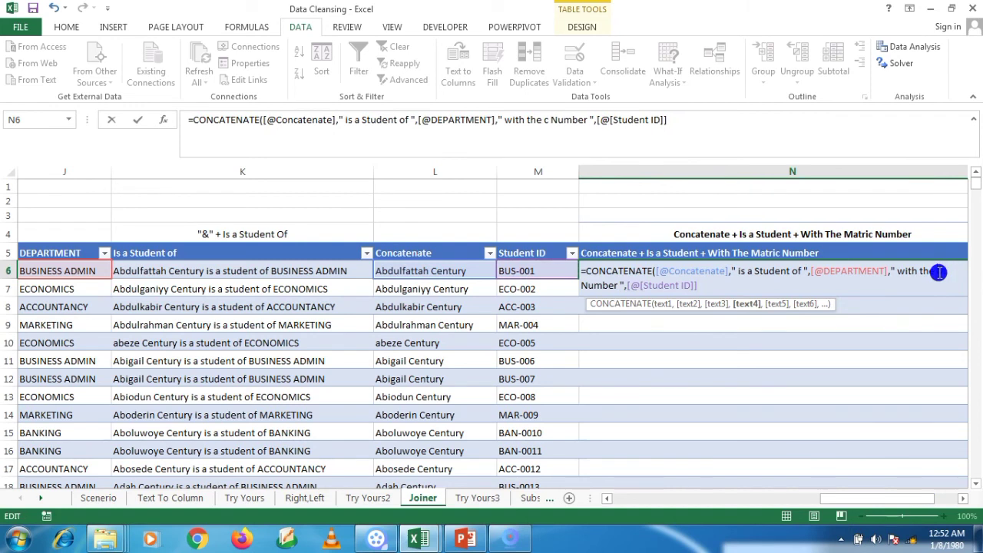
key("BackSpace")
type("Student")
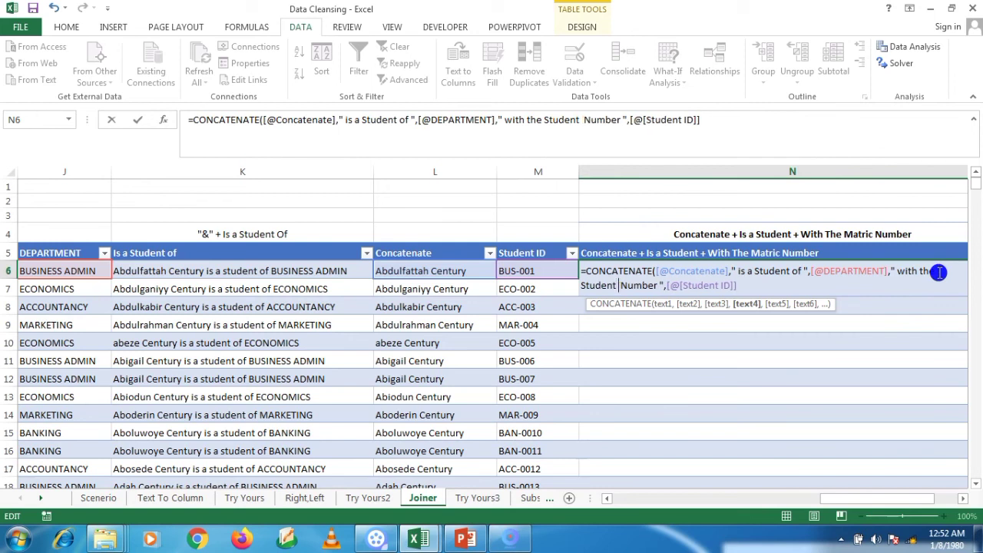
type(" ID")
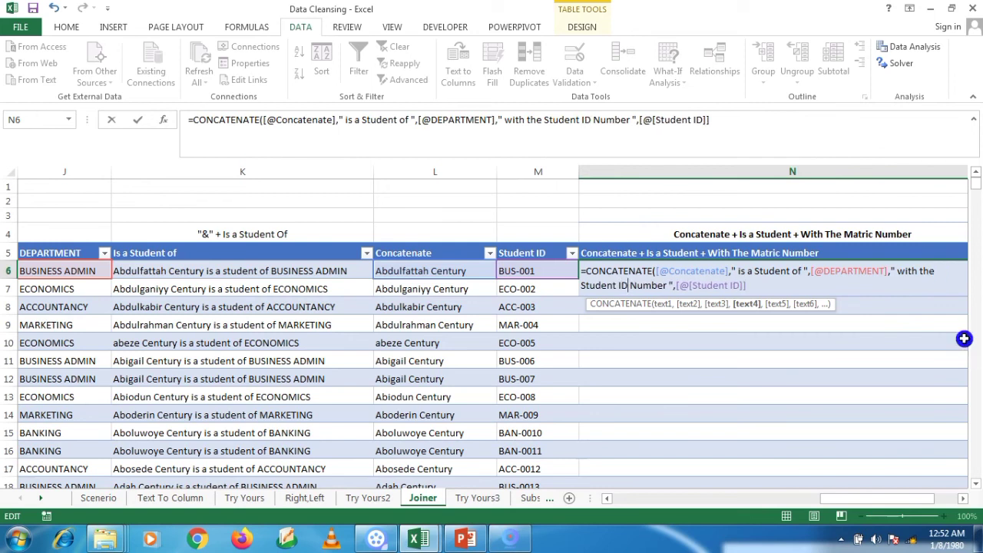
left_click(764, 290)
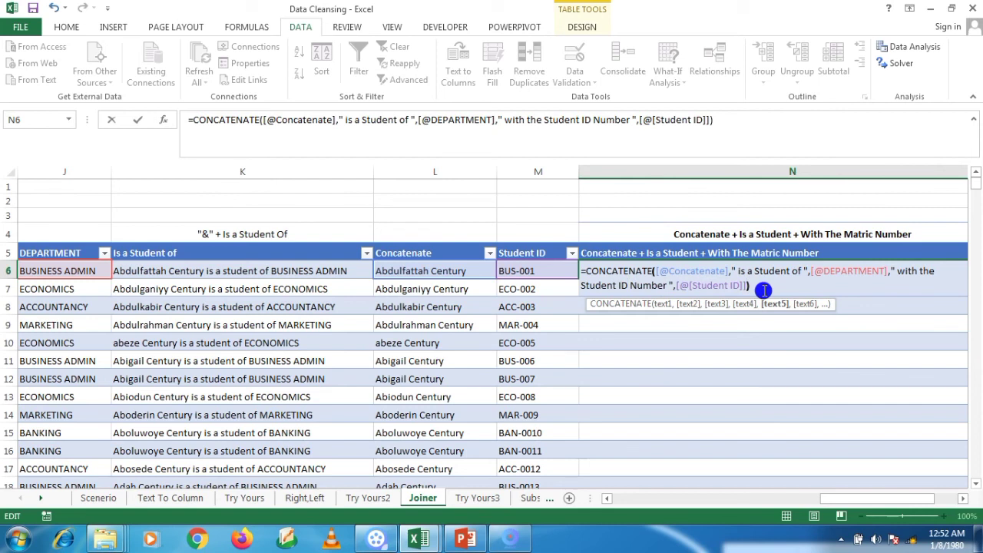
key("Return")
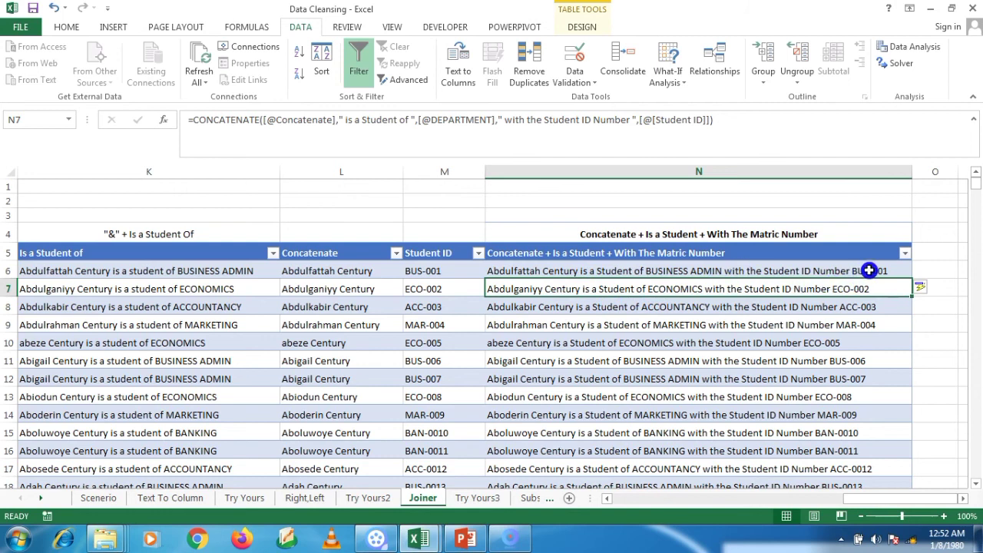
key("Right")
key("Down")
key("Left")
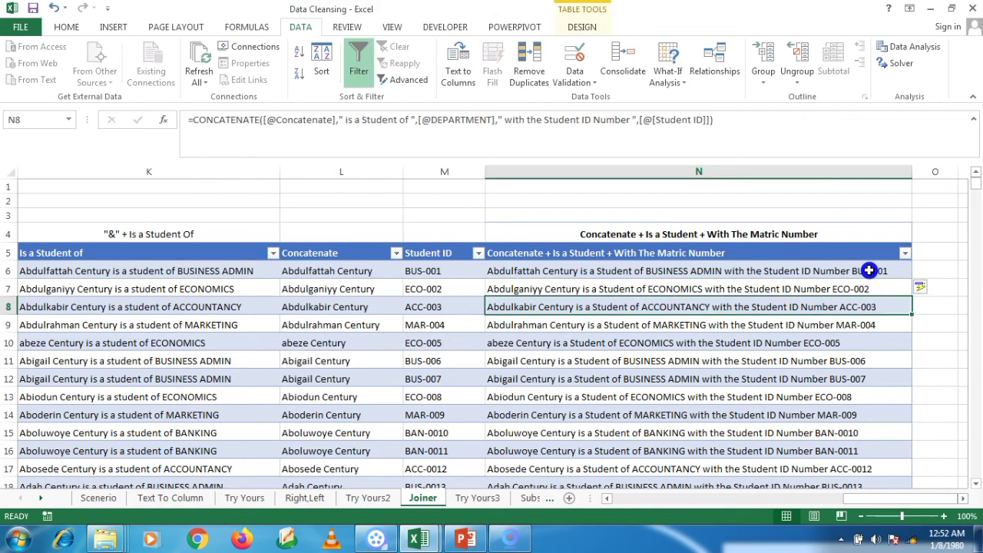
key("Up")
key("Up")
key("Up")
key("Down")
key("Down")
key("Down")
key("Down")
key("Down")
key("Down")
key("Down")
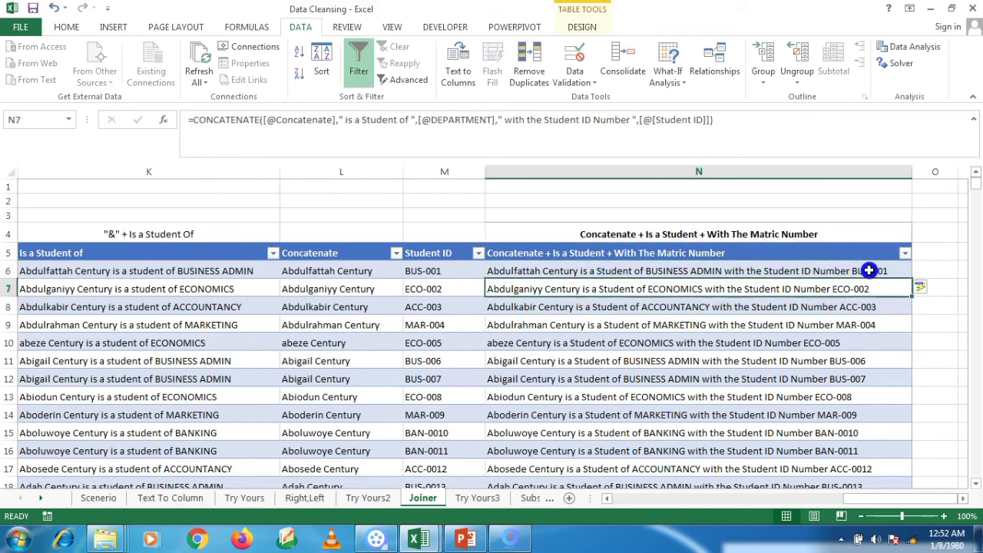
key("Down")
key("Down")
key("Down")
key("Down")
key("Down")
key("Down")
key("Down")
key("Down")
key("Down")
key("Down")
key("Down")
key("Down")
key("Down")
key("Down")
key("Down")
key("Down")
key("Down")
key("Down")
key("Down")
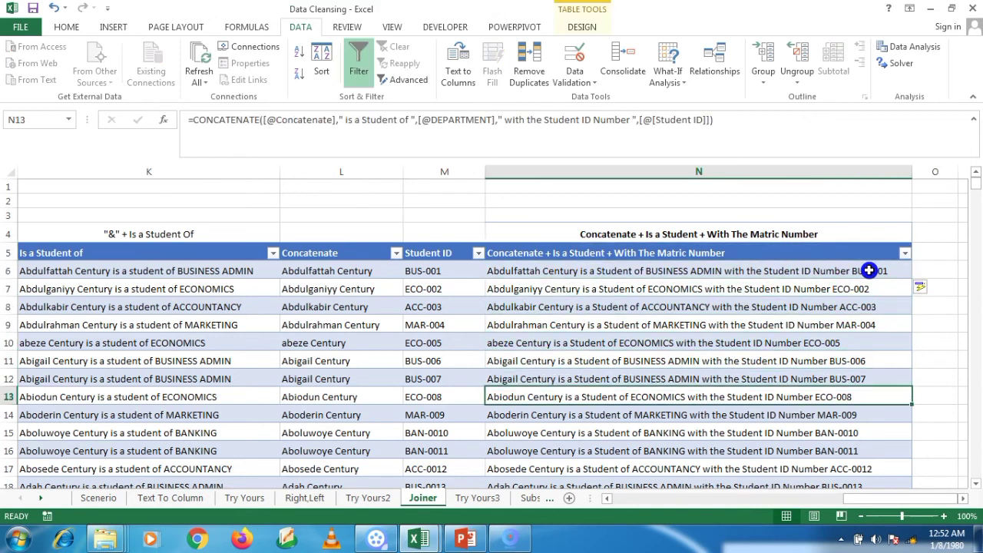
key("Up")
key("Up")
key("Up")
key("Up")
key("Up")
key("Up")
key("Up")
key("Up")
key("Up")
key("Up")
key("Up")
key("Up")
key("Up")
key("Up")
key("Up")
key("Up")
key("Up")
key("Up")
key("Up")
key("Up")
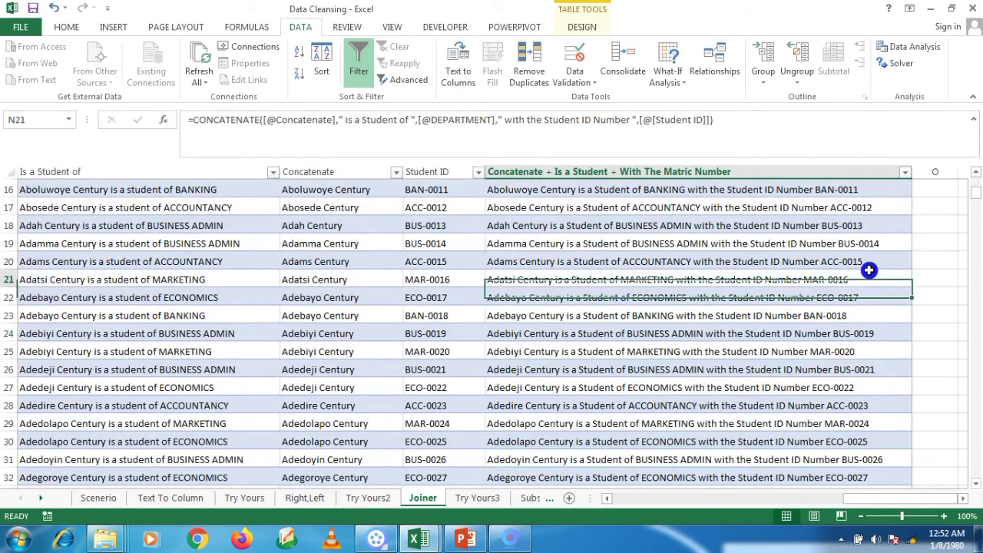
key("Down")
key("Down")
key("Down")
key("Down")
key("Down")
key("Down")
key("Down")
key("Down")
key("Down")
key("Down")
key("Down")
key("Down")
key("Down")
key("Down")
key("Down")
key("Down")
key("Down")
key("Down")
key("Down")
key("Down")
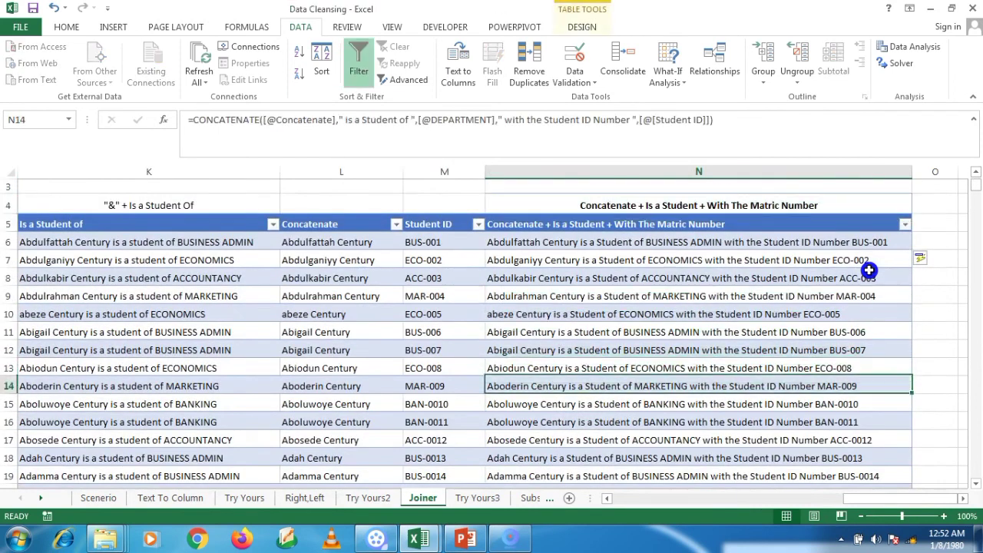
key("Left")
key("Left")
key("Left")
key("Left")
key("Left")
key("Left")
key("Left")
key("Left")
key("Left")
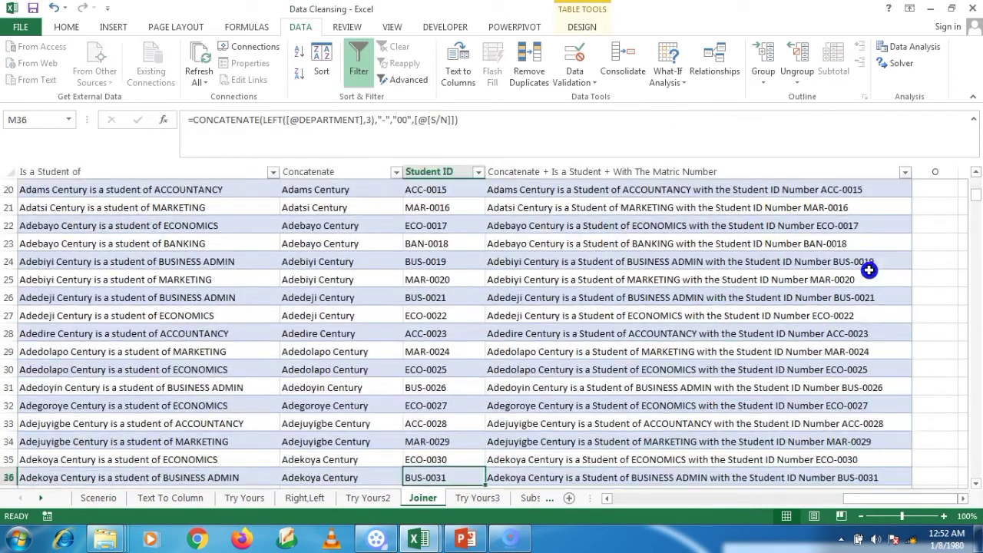
key("Up")
key("Up")
key("Up")
key("Up")
key("Up")
key("Up")
key("Up")
key("Up")
key("Up")
key("Up")
key("Up")
key("Up")
key("Up")
key("Up")
key("Up")
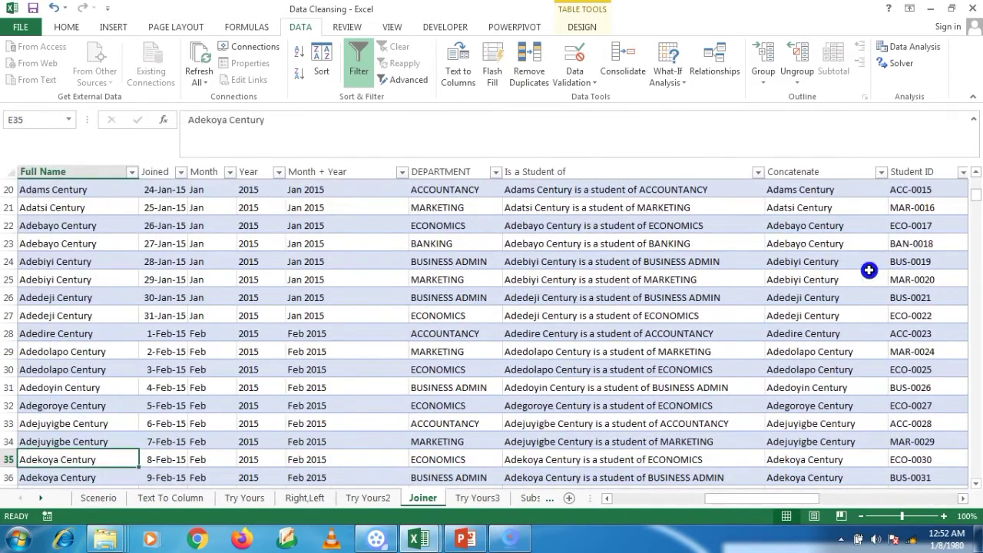
key("Left")
key("Left")
key("Left")
key("Left")
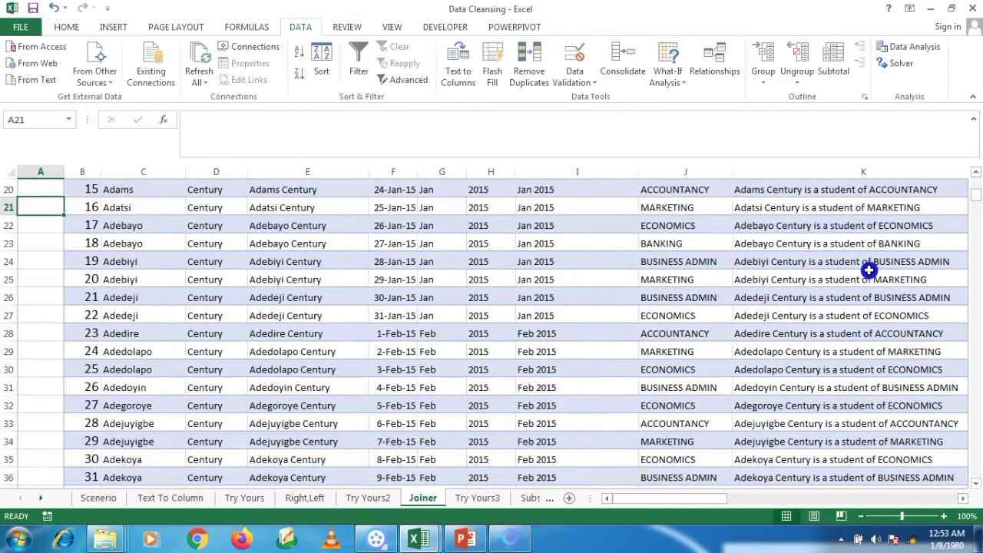
key("Up")
key("Up")
key("Up")
key("Up")
key("Up")
key("Up")
key("Up")
key("Up")
key("Up")
key("Up")
key("Up")
key("Up")
key("Up")
key("Up")
key("Up")
key("Up")
key("Up")
key("Up")
key("Up")
key("Up")
key("Down")
key("Down")
key("Right")
key("Right")
key("Right")
key("Right")
key("Right")
key("Right")
key("Right")
key("Right")
key("Right")
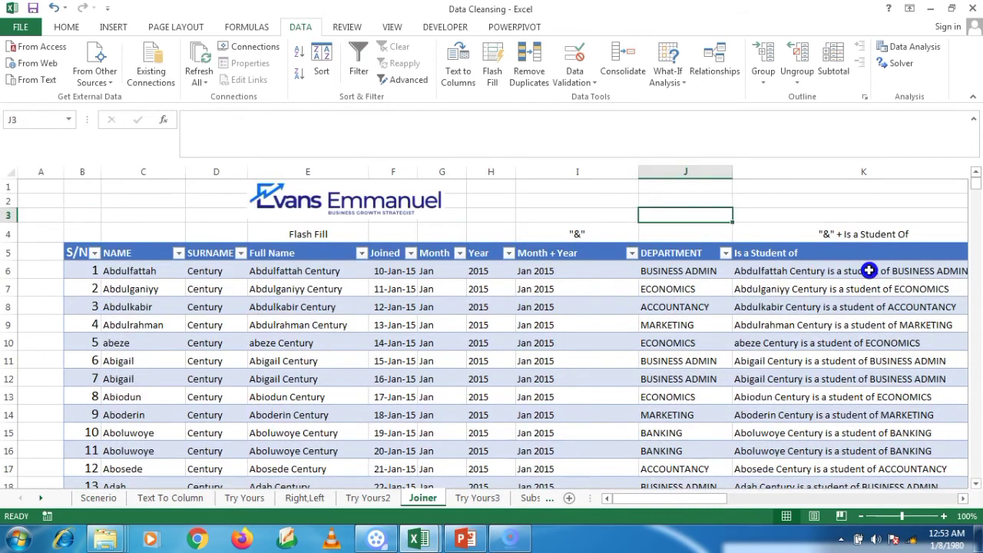
key("Right")
key("Right")
key("Right")
key("Right")
key("Left")
key("Left")
key("Left")
key("Left")
key("Left")
key("Left")
key("Left")
key("Left")
key("Left")
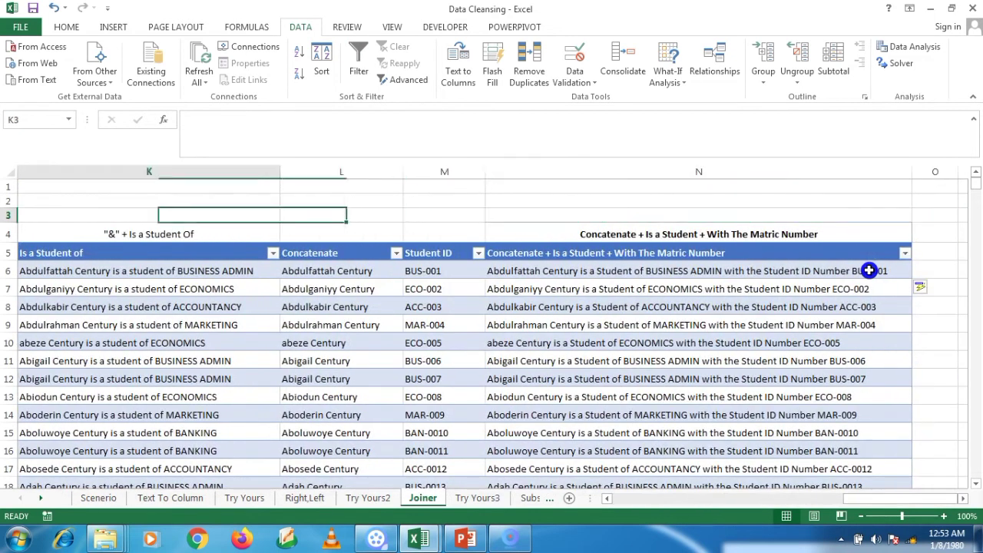
key("Left")
key("Left")
key("Left")
key("Left")
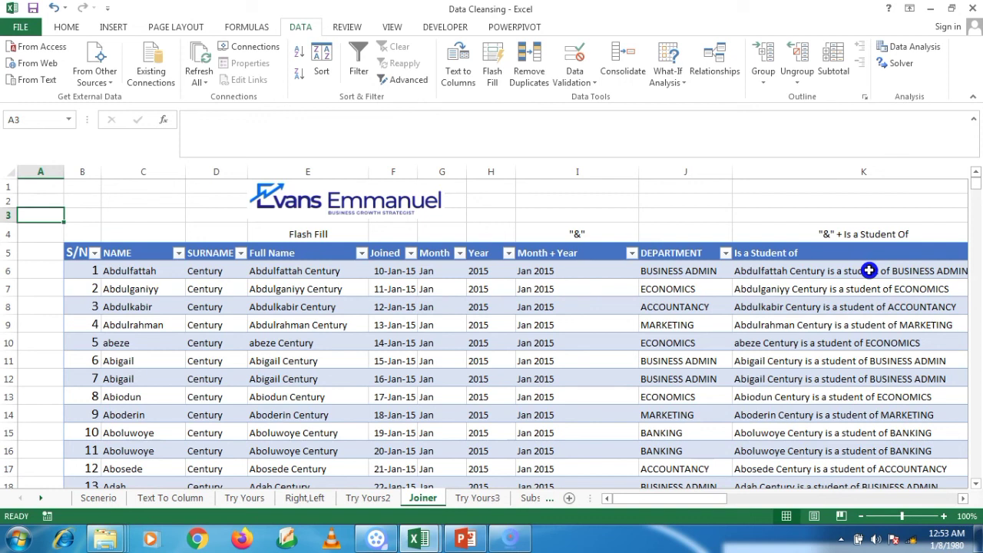
key("Right")
key("Right")
key("Right")
key("Right")
key("Right")
key("Right")
key("Right")
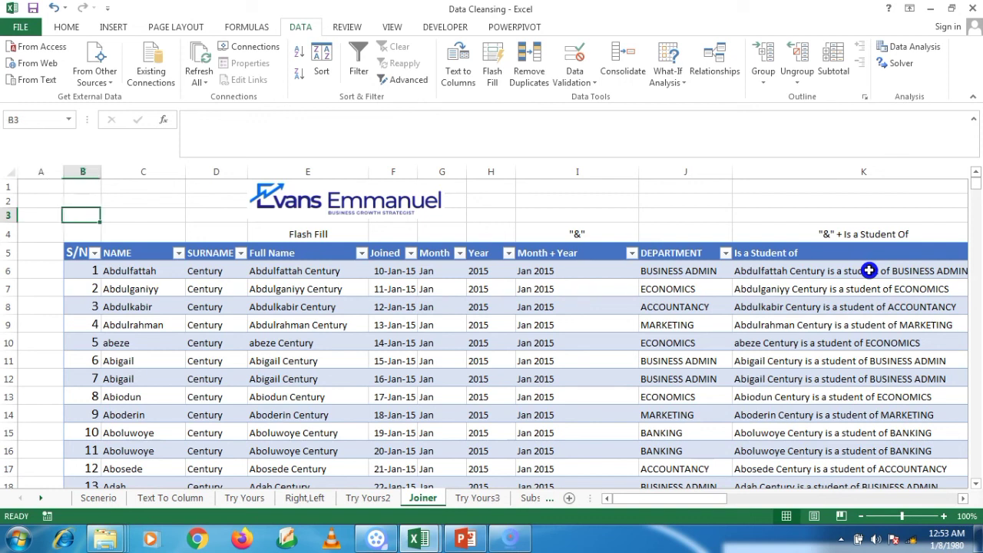
key("Right")
key("Right")
key("Right")
key("Right")
key("Right")
key("Right")
key("Right")
key("Right")
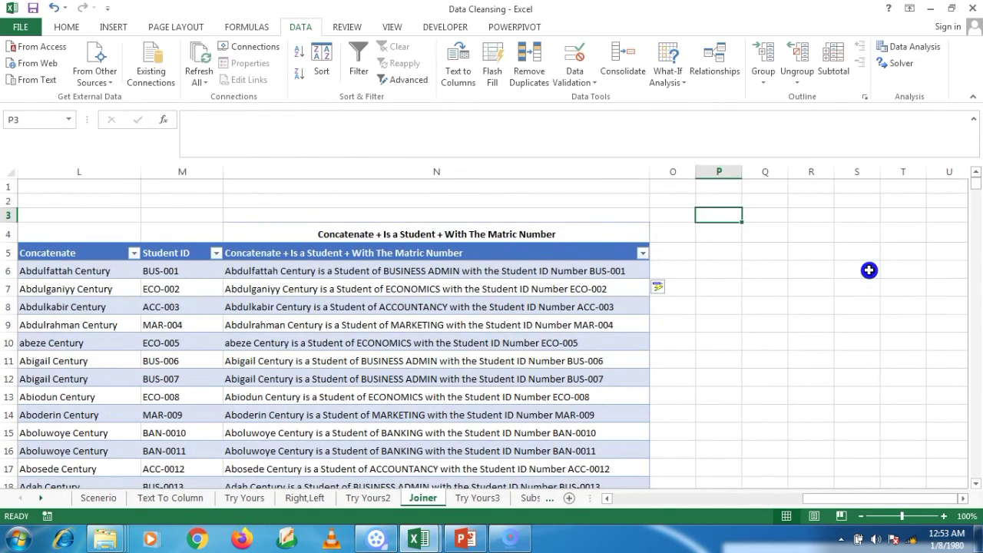
left_click(777, 413)
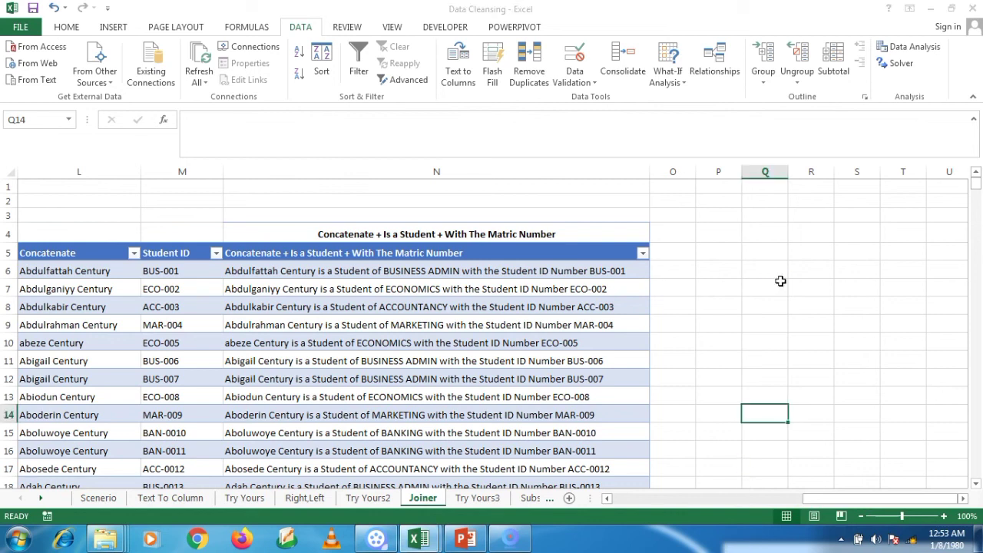
left_click(511, 537)
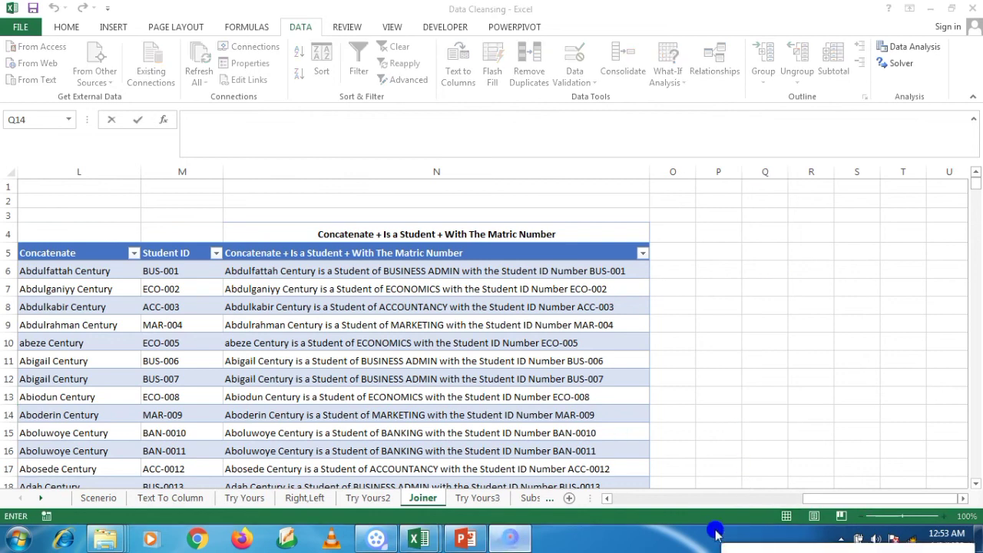
left_click_drag(743, 547, 735, 313)
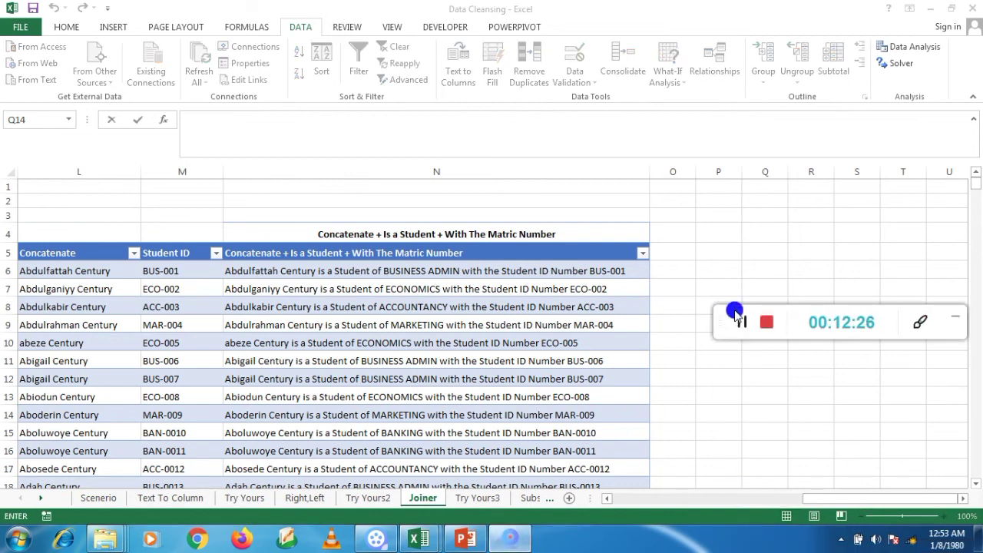